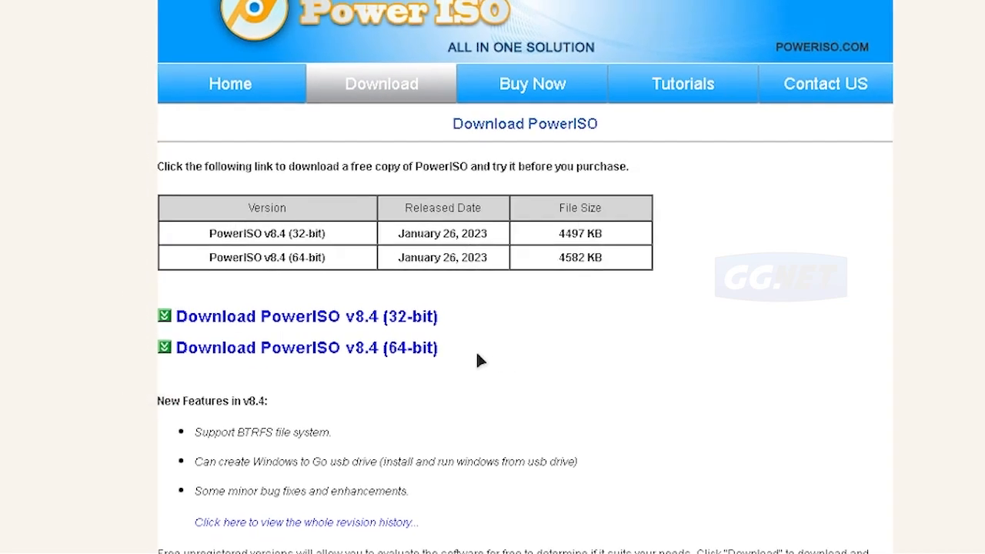
- Open This PC's properties and check the system type under Device specifications, then close the settings window
{"action": "key", "text": "super+e"}
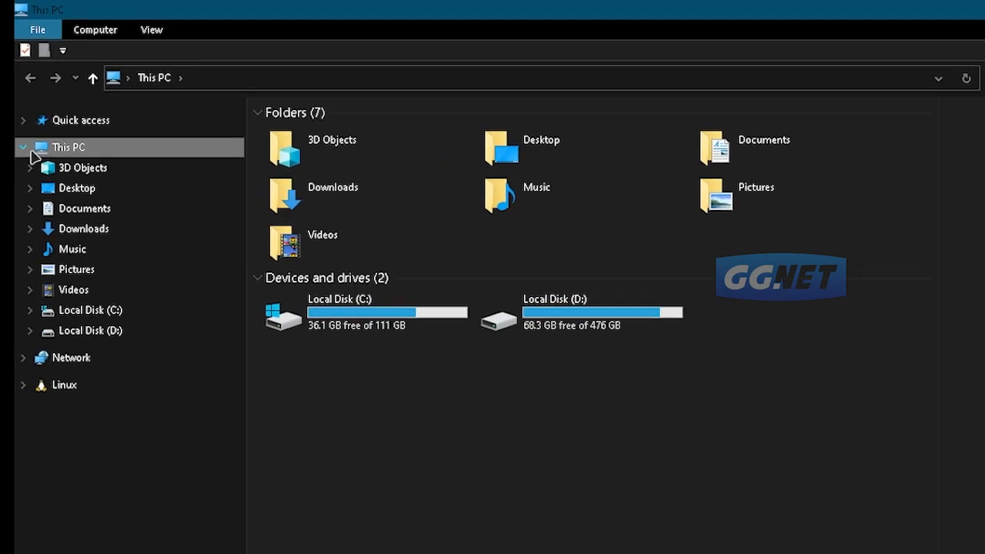
{"action": "right_click", "coordinate": [136, 147]}
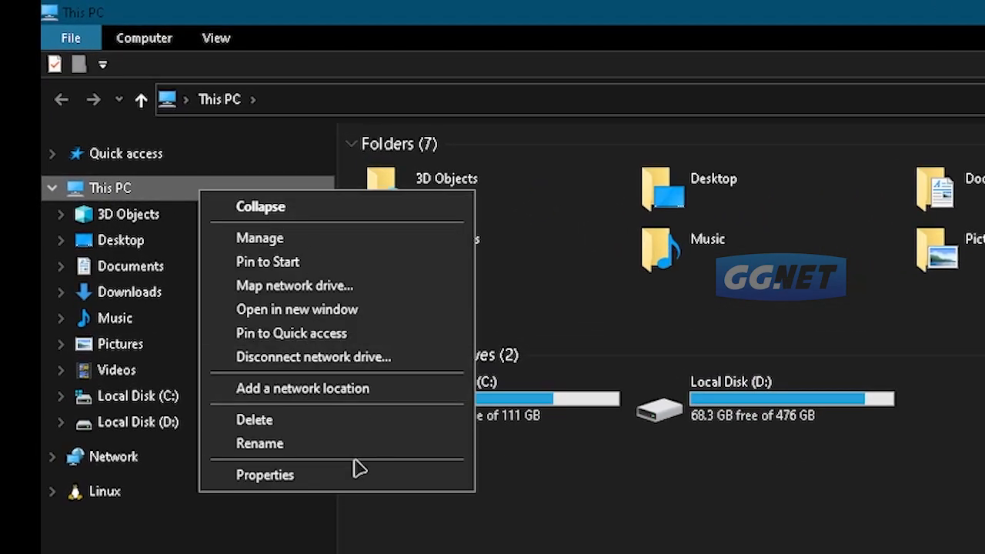
{"action": "left_click", "coordinate": [375, 474]}
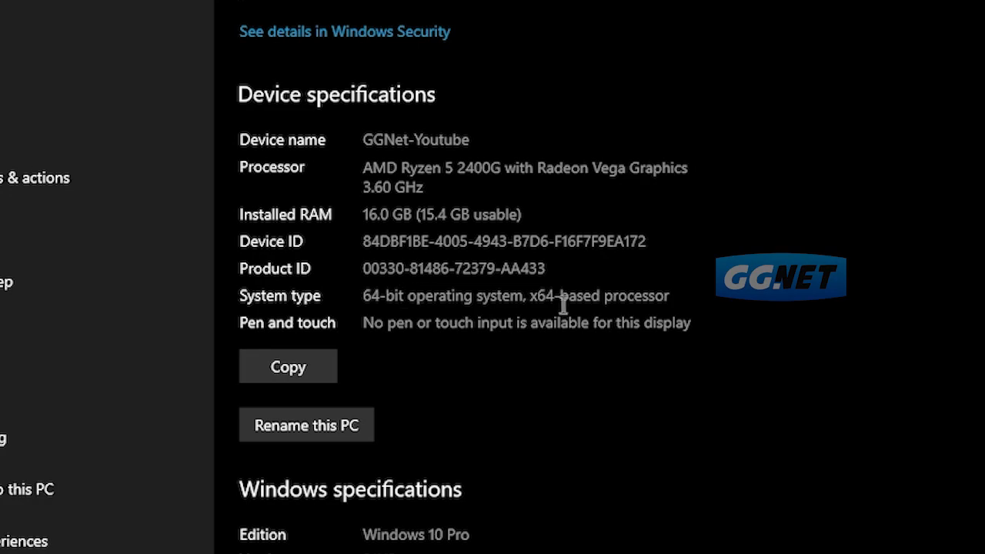
{"action": "left_click_drag", "start_coordinate": [526, 297], "coordinate": [691, 296]}
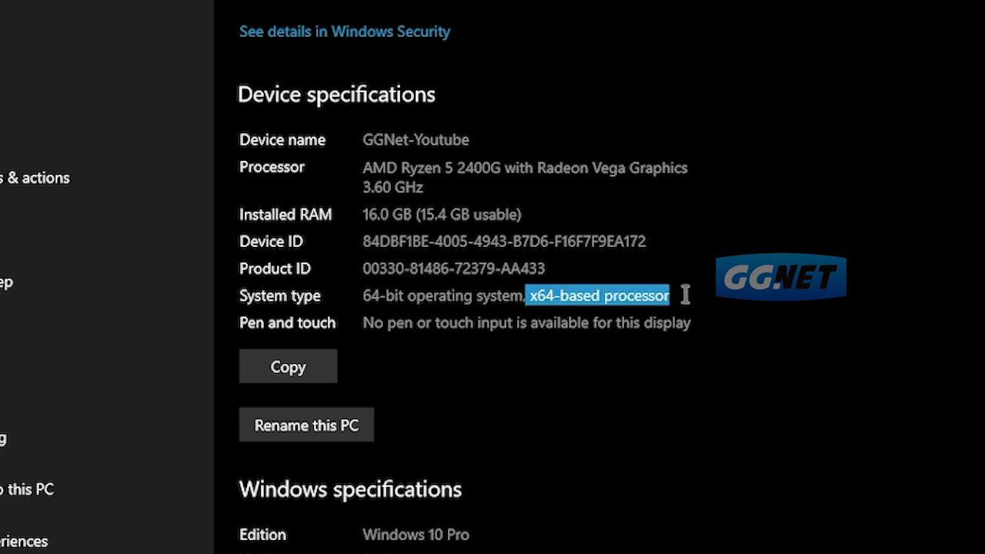
{"action": "left_click", "coordinate": [685, 295]}
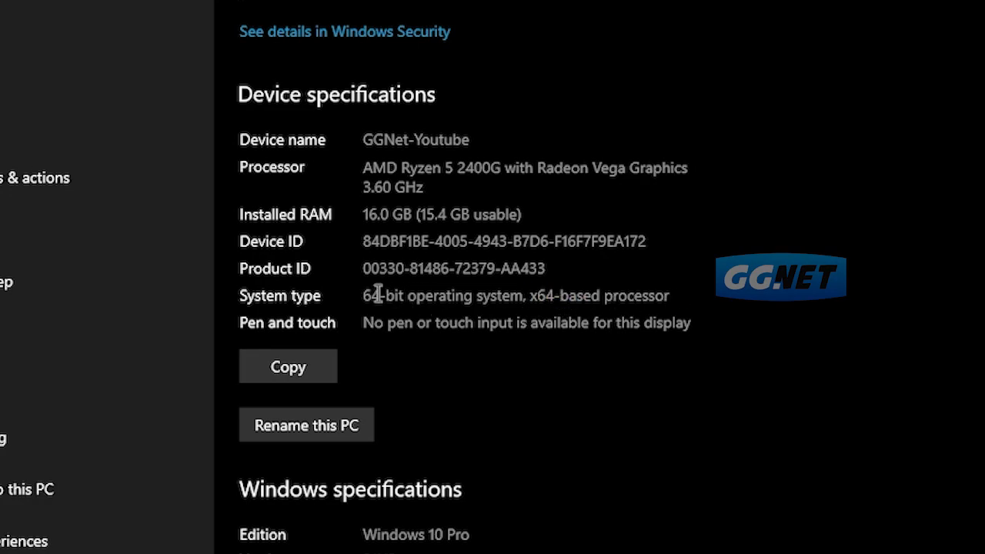
{"action": "left_click_drag", "start_coordinate": [361, 296], "coordinate": [408, 295]}
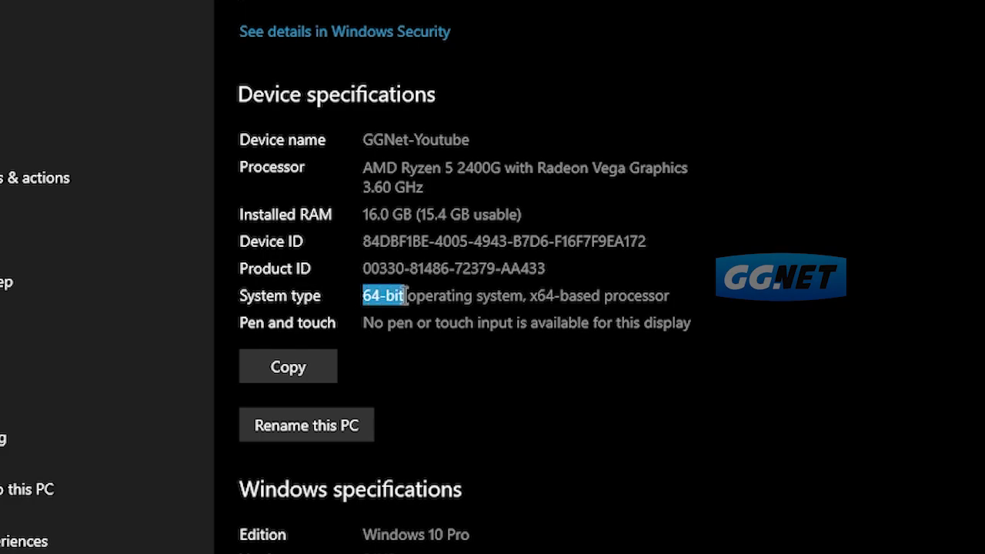
{"action": "left_click_drag", "start_coordinate": [537, 295], "coordinate": [552, 296]}
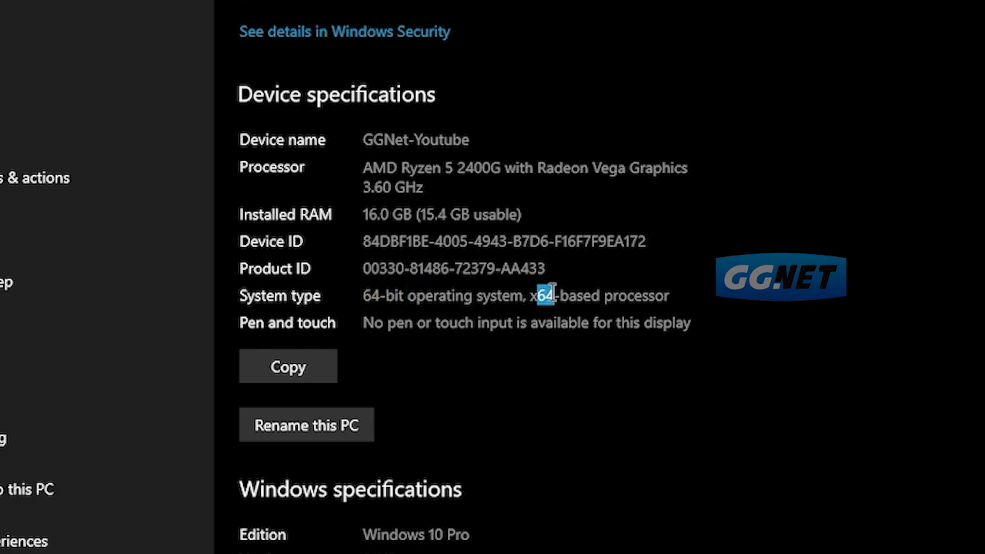
{"action": "left_click", "coordinate": [727, 297]}
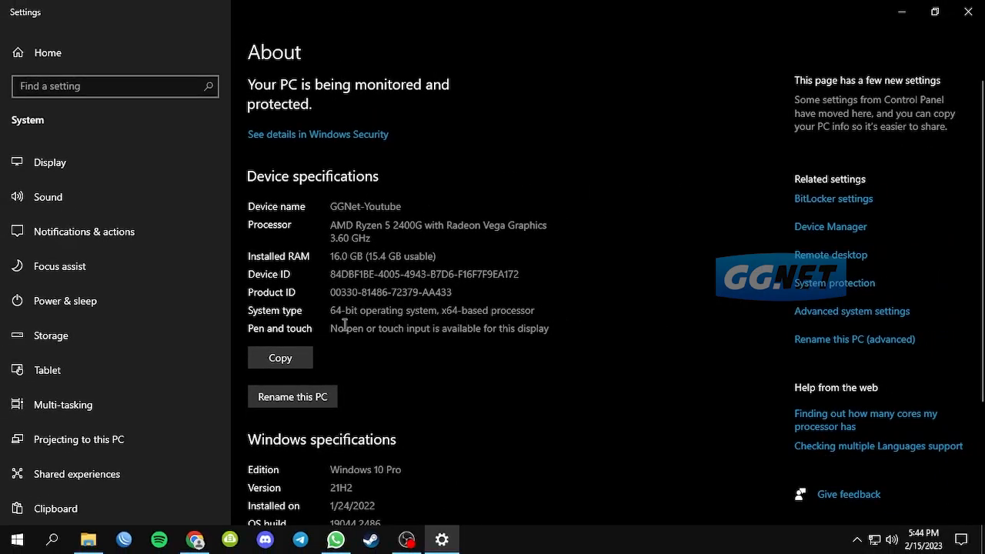
{"action": "left_click", "coordinate": [969, 11]}
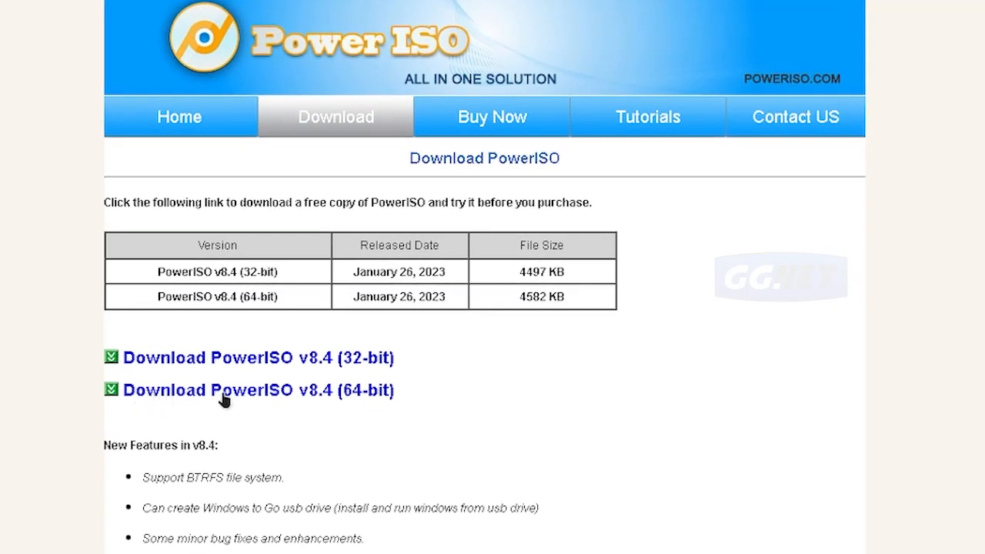
- Download the 64-bit PowerISO v8.4 installer and show PowerISO8-x64.exe in its download folder
{"action": "left_click", "coordinate": [367, 393]}
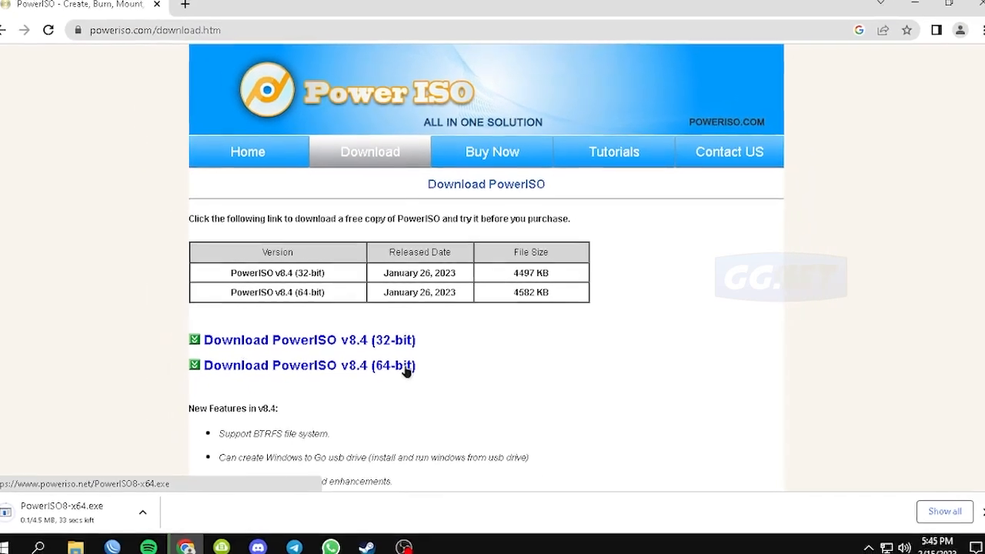
{"action": "left_click", "coordinate": [944, 511]}
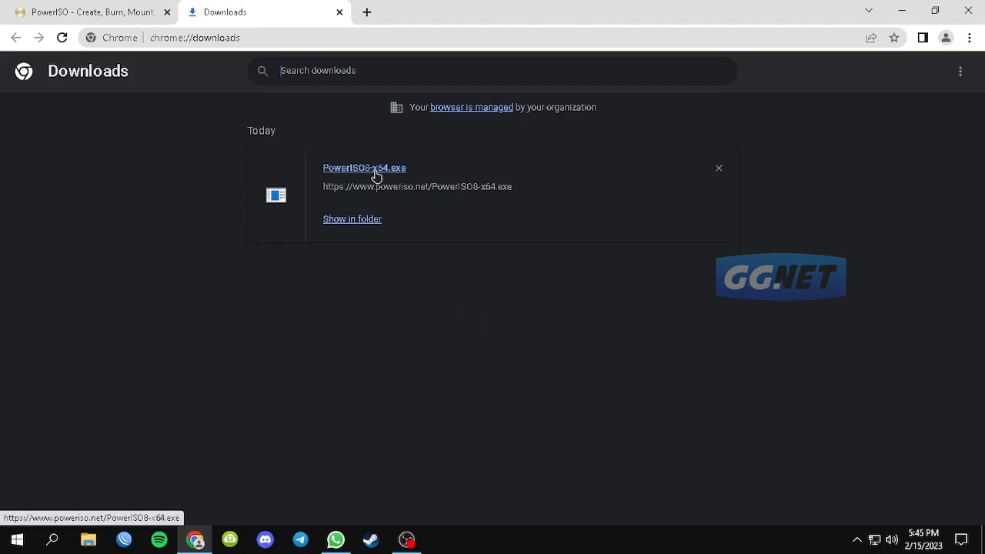
{"action": "left_click", "coordinate": [377, 222]}
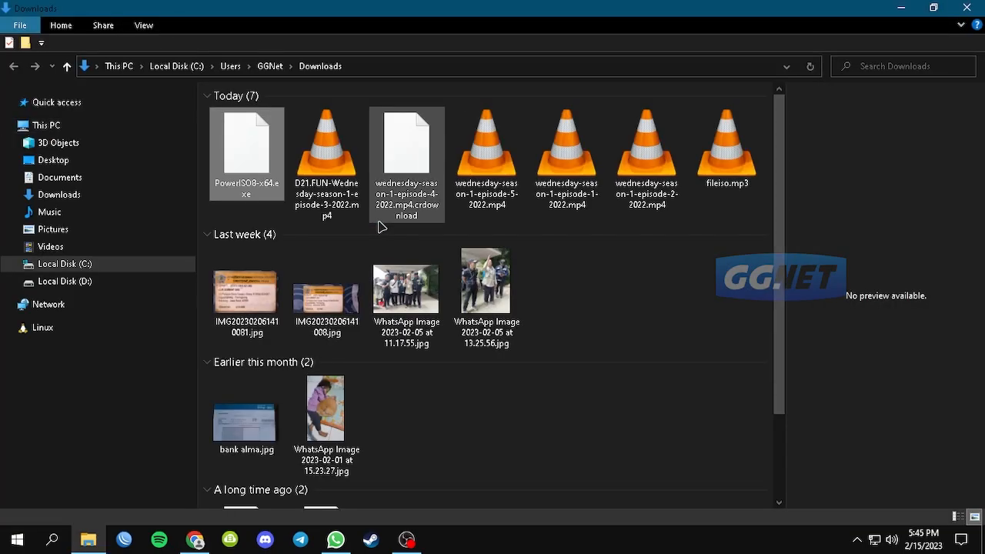
{"action": "right_click", "coordinate": [600, 257]}
{"action": "left_click", "coordinate": [663, 320]}
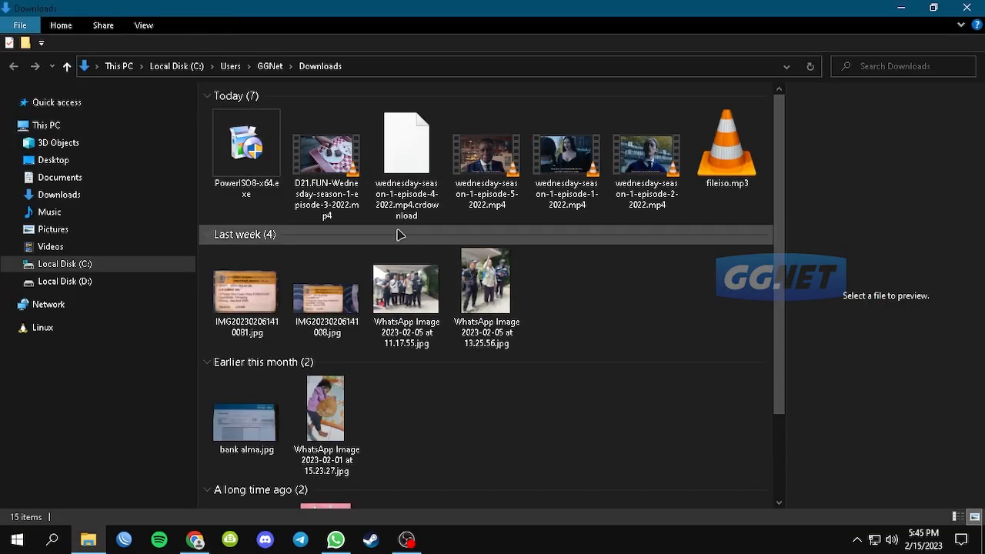
- Run the PowerISO8-x64.exe installer and close the Downloads folder and browser windows
{"action": "left_click", "coordinate": [242, 150]}
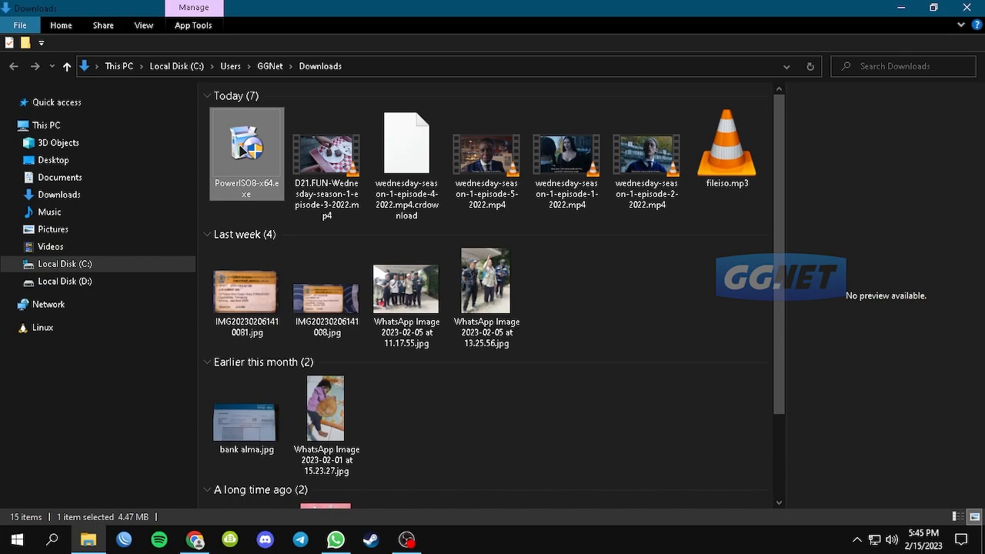
{"action": "left_click", "coordinate": [640, 271]}
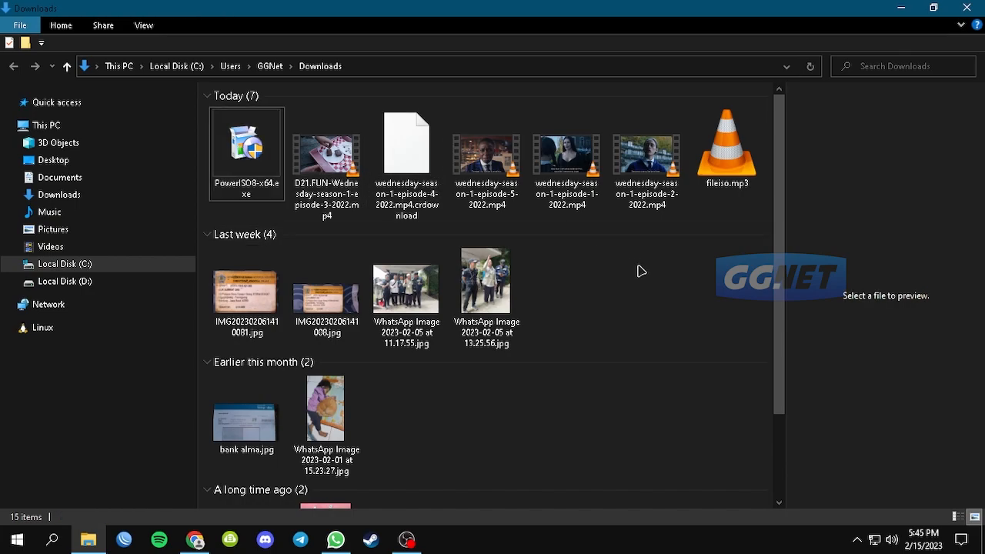
{"action": "left_click", "coordinate": [982, 6]}
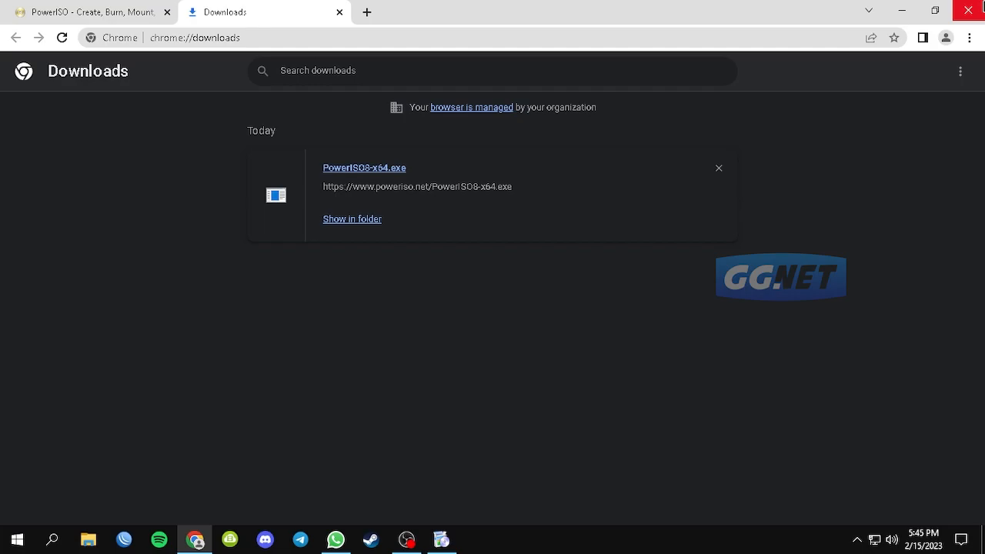
{"action": "left_click", "coordinate": [971, 10]}
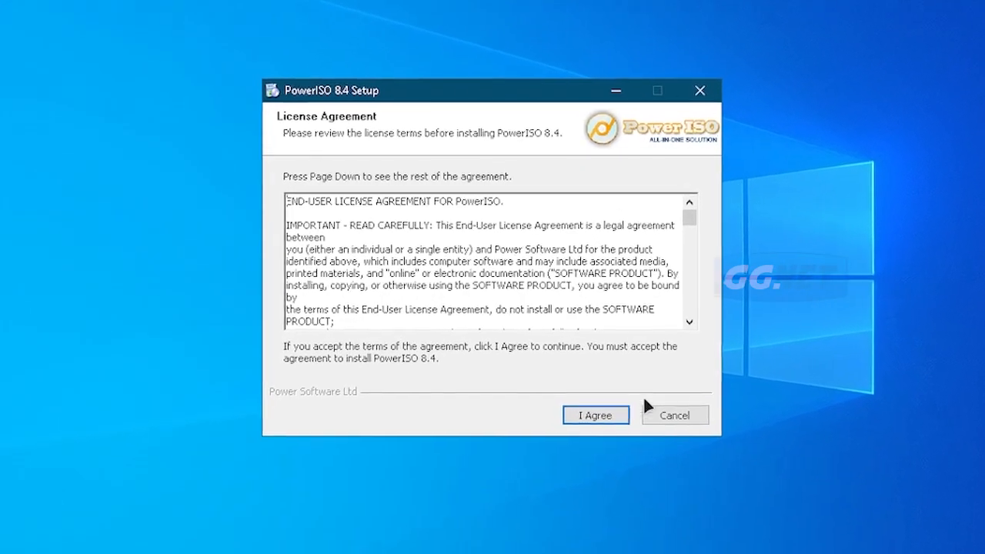
- Accept the PowerISO licence, decline the RAV Endpoint Protection Elite offer, and install to C:\Program Files\PowerISO
{"action": "left_click", "coordinate": [599, 415]}
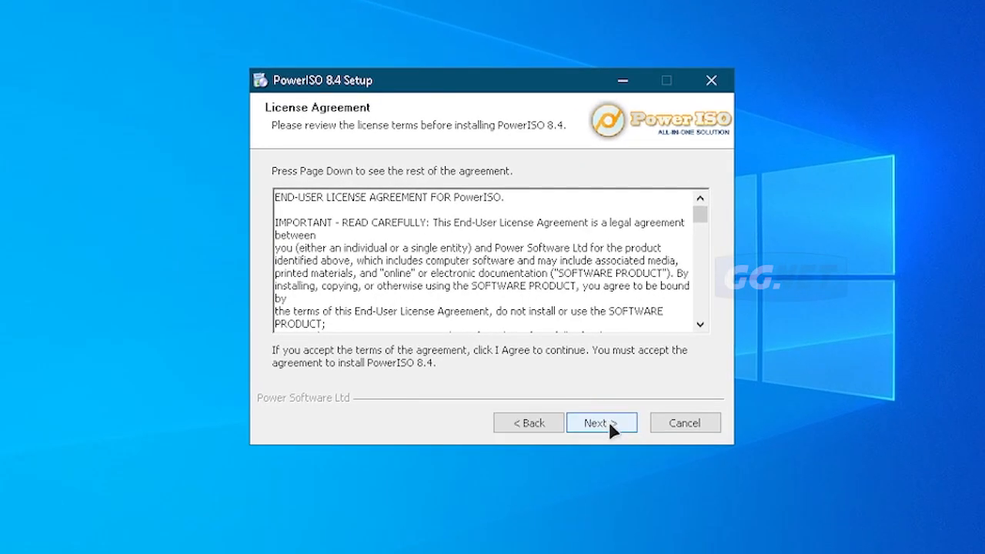
{"action": "left_click", "coordinate": [616, 425]}
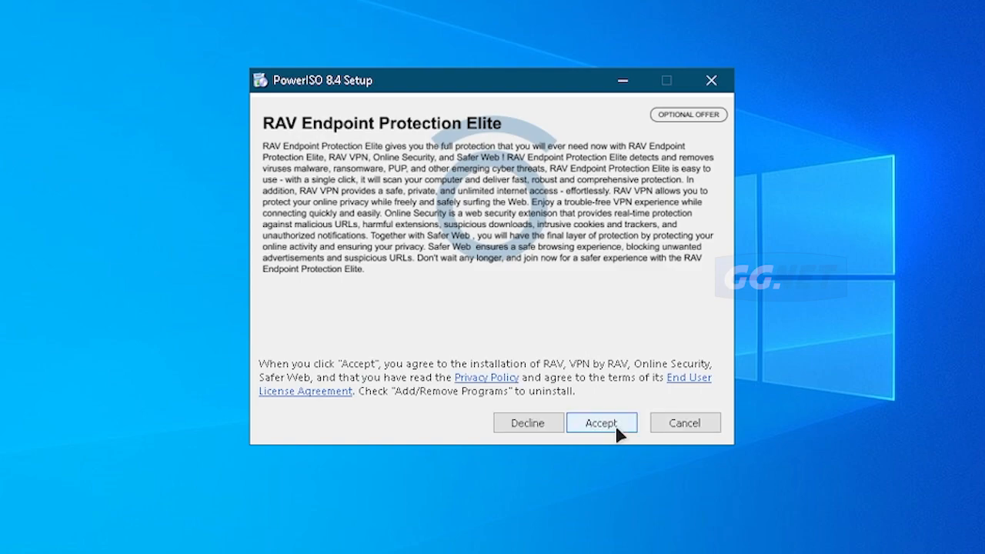
{"action": "left_click", "coordinate": [543, 422]}
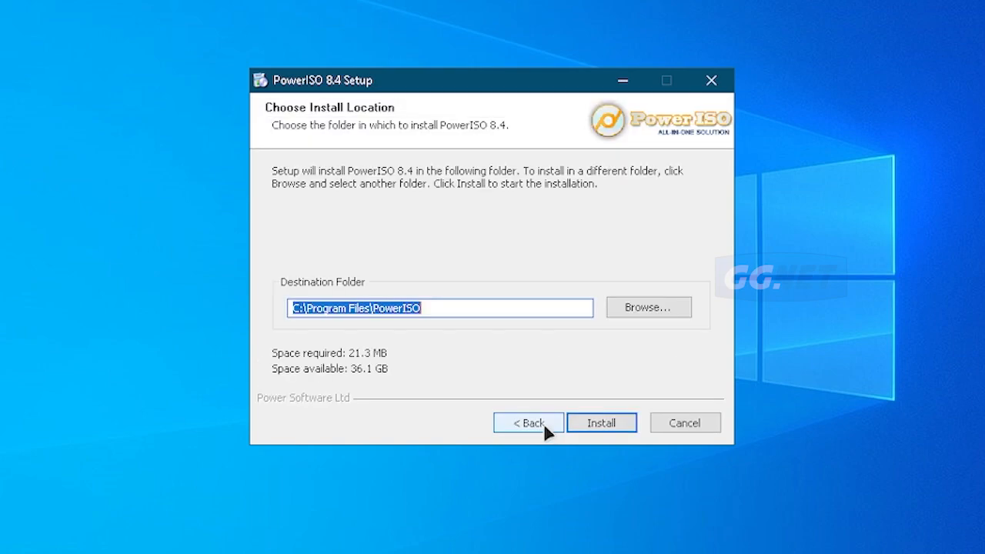
{"action": "left_click", "coordinate": [618, 426]}
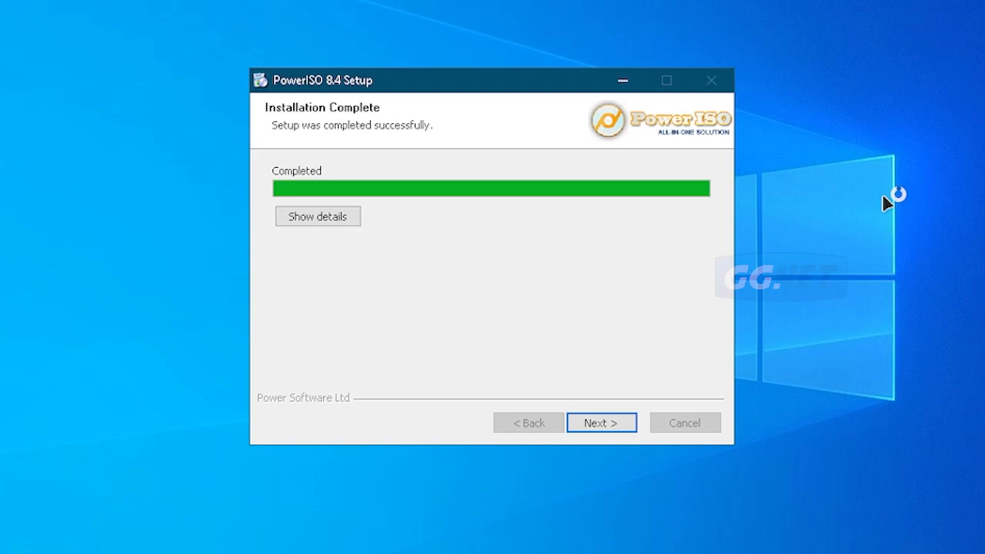
- Finish the PowerISO setup with the default file associations and virtual drive options, and close the browser
{"action": "left_click", "coordinate": [620, 423]}
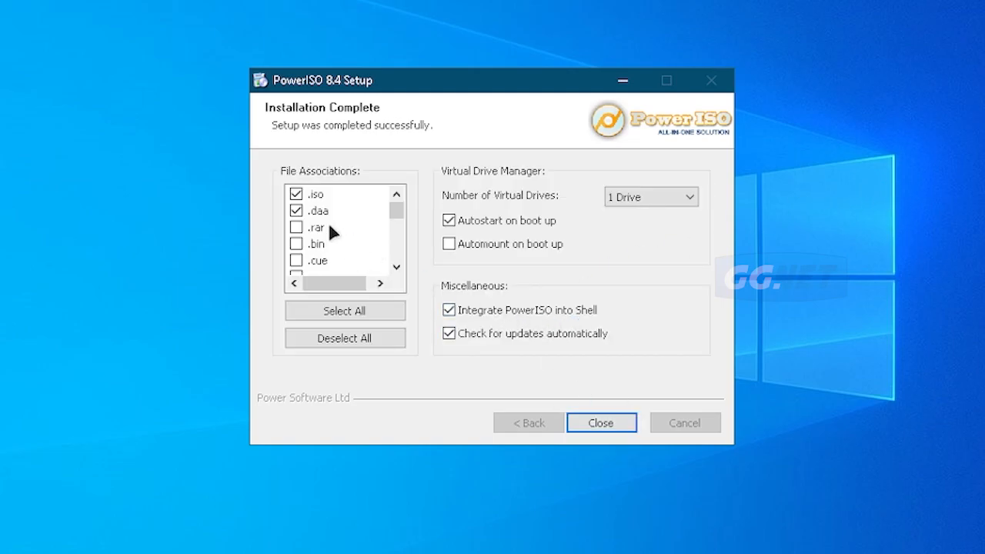
{"action": "mouse_move", "coordinate": [388, 218]}
{"action": "left_mouse_down"}
{"action": "mouse_move", "coordinate": [398, 220]}
{"action": "mouse_move", "coordinate": [398, 262]}
{"action": "mouse_move", "coordinate": [401, 192]}
{"action": "left_mouse_up"}
{"action": "mouse_move", "coordinate": [390, 213]}
{"action": "left_mouse_down"}
{"action": "mouse_move", "coordinate": [394, 262]}
{"action": "mouse_move", "coordinate": [397, 207]}
{"action": "left_mouse_up"}
{"action": "left_click", "coordinate": [621, 420]}
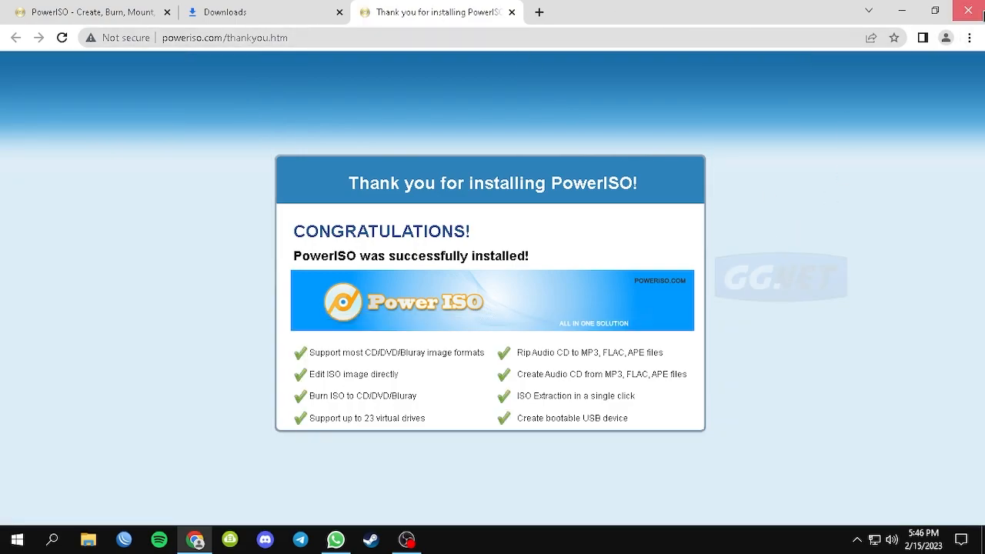
{"action": "left_click", "coordinate": [968, 11]}
- Move the PowerISO shortcut towards the middle of the desktop and open the program as the trial version
{"action": "left_click_drag", "start_coordinate": [45, 108], "coordinate": [360, 202]}
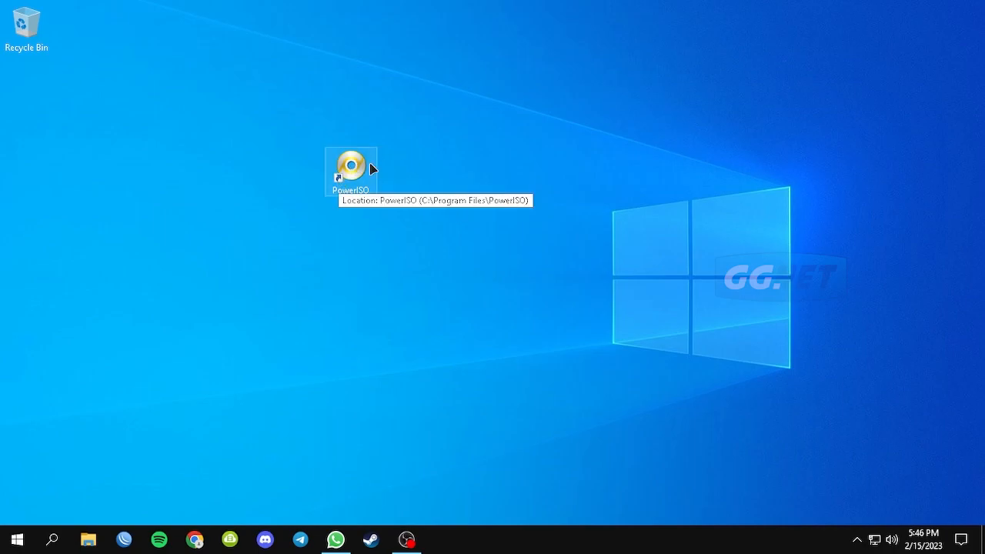
{"action": "double_click", "coordinate": [363, 163]}
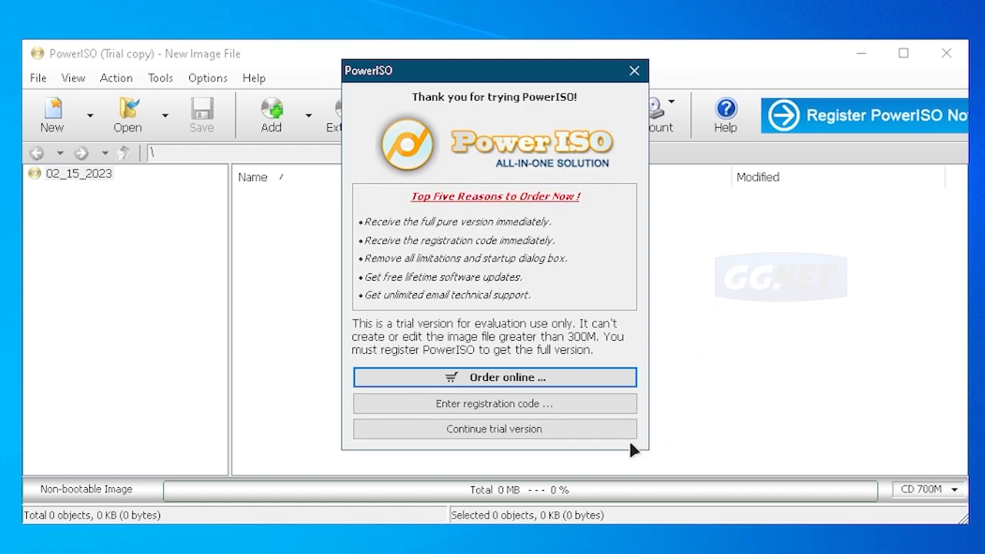
{"action": "left_click", "coordinate": [556, 429]}
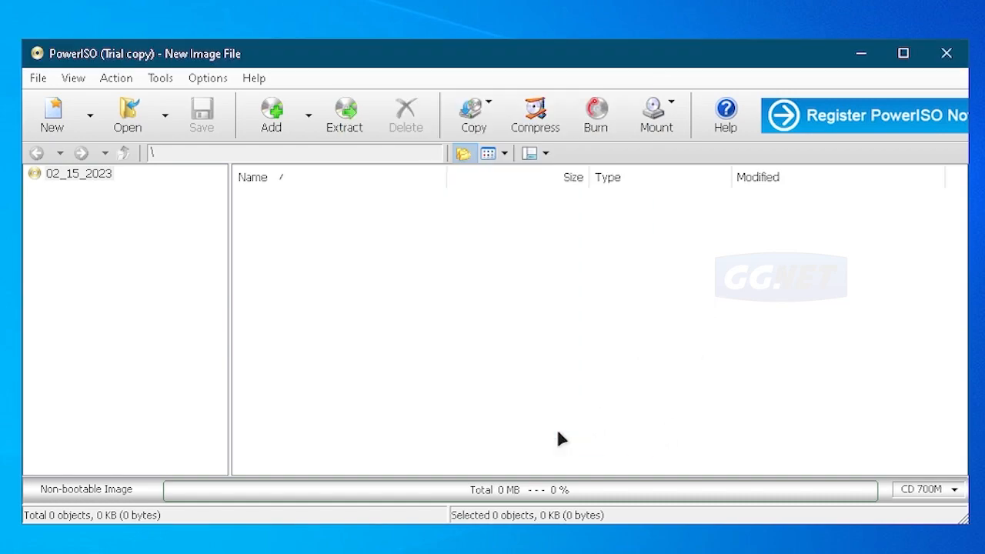
- Create a new Data CD/DVD image and add 1.png through 10.png from the GGNet Number folder
{"action": "left_click", "coordinate": [90, 115]}
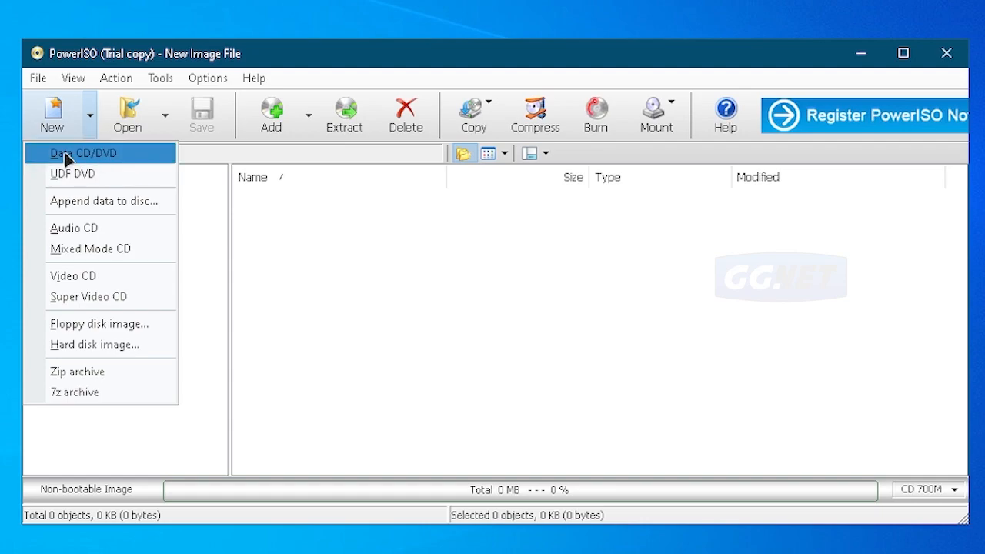
{"action": "left_click", "coordinate": [147, 153]}
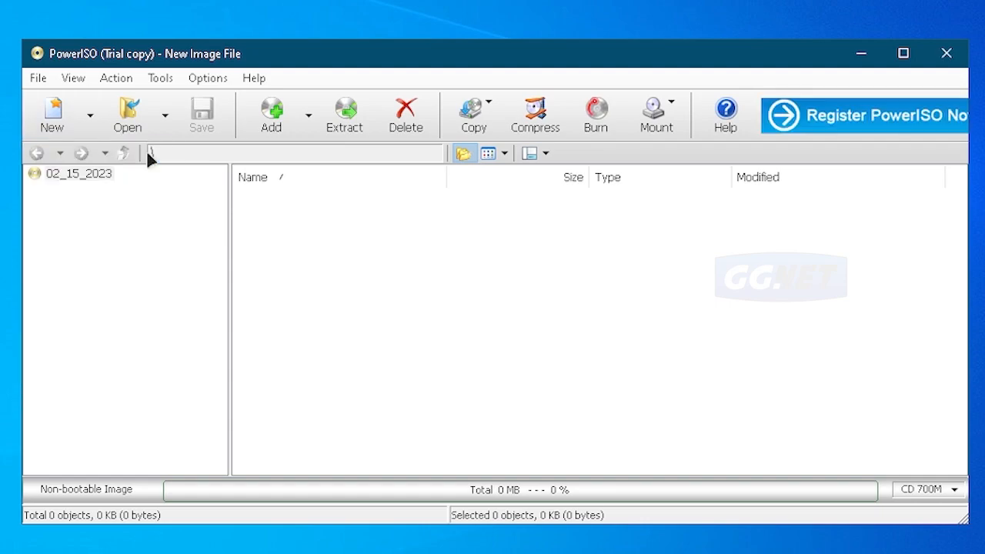
{"action": "left_click", "coordinate": [273, 117]}
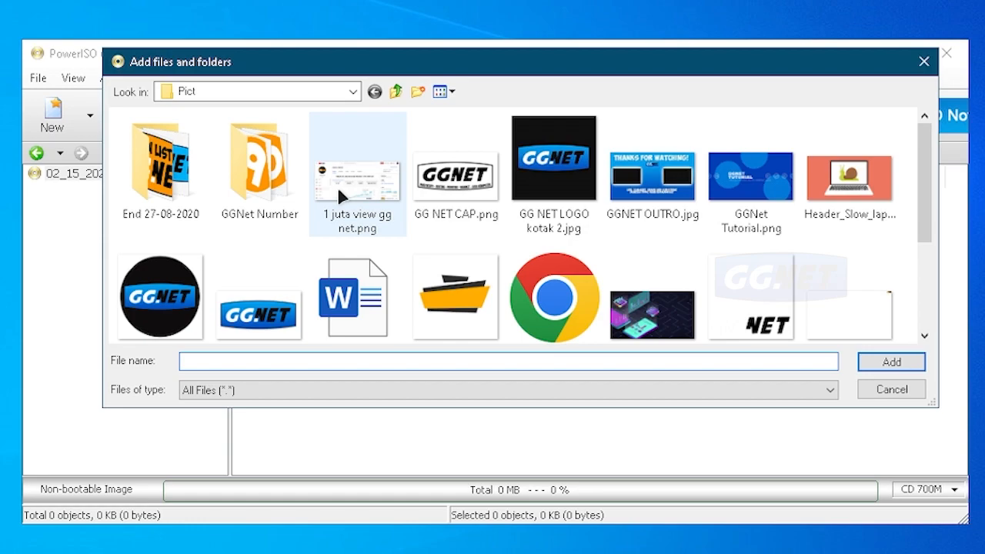
{"action": "double_click", "coordinate": [259, 161]}
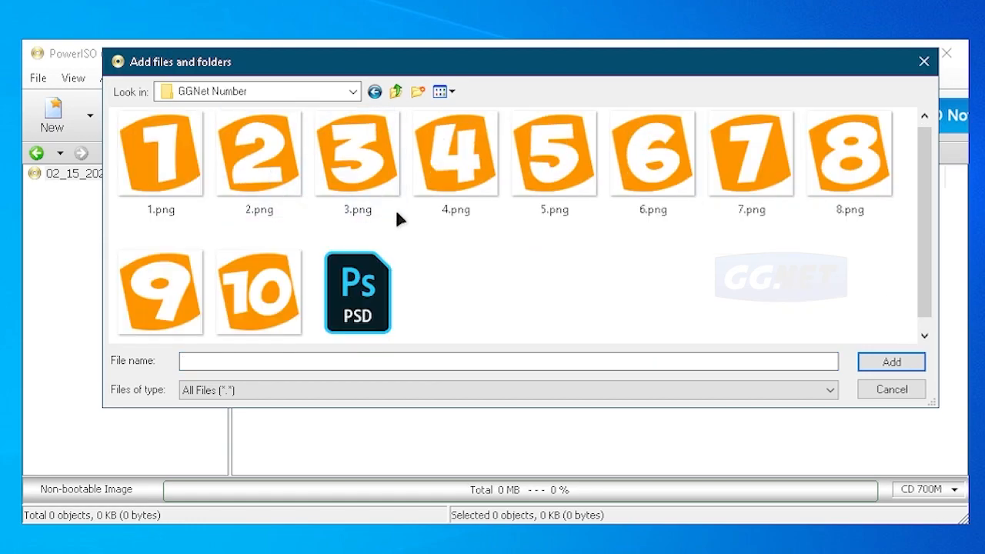
{"action": "left_click", "coordinate": [184, 157]}
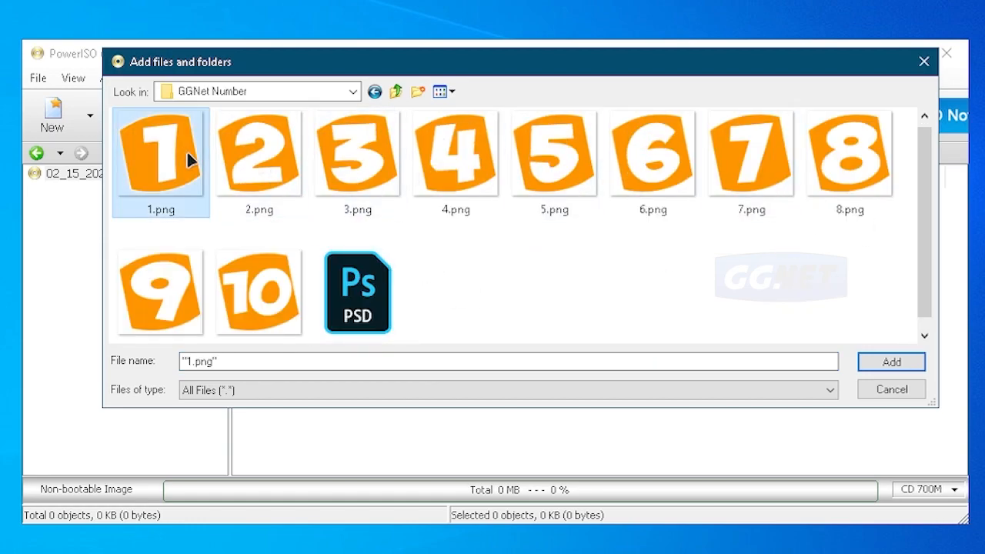
{"action": "left_click", "coordinate": [262, 283], "text": "shift"}
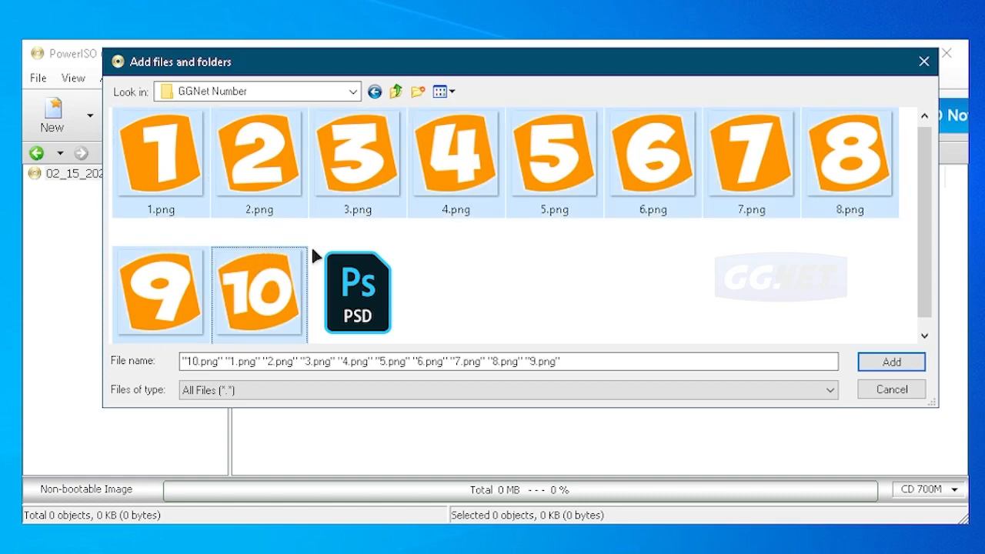
{"action": "left_click", "coordinate": [907, 361]}
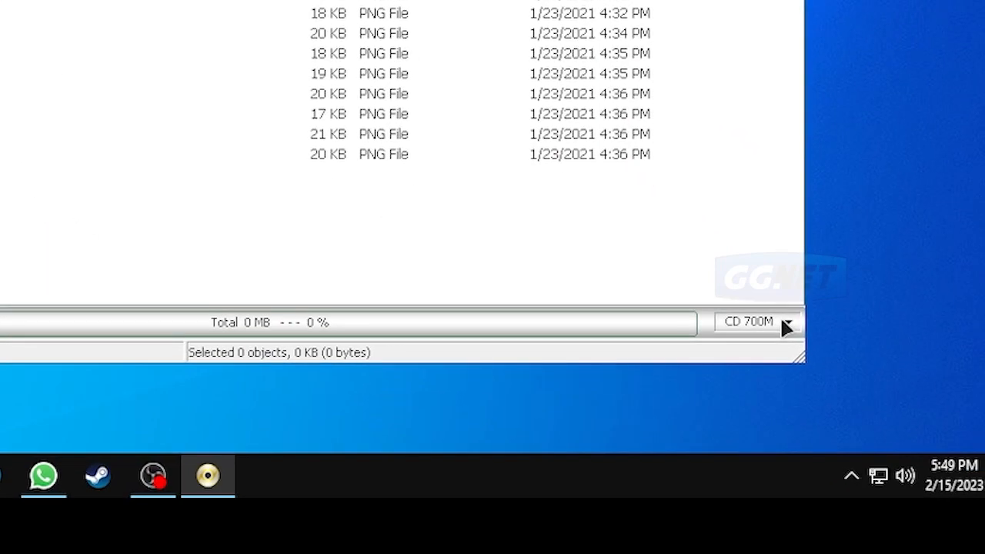
- Choose CD 700M as the disc capacity for the new image
{"action": "left_click", "coordinate": [783, 325]}
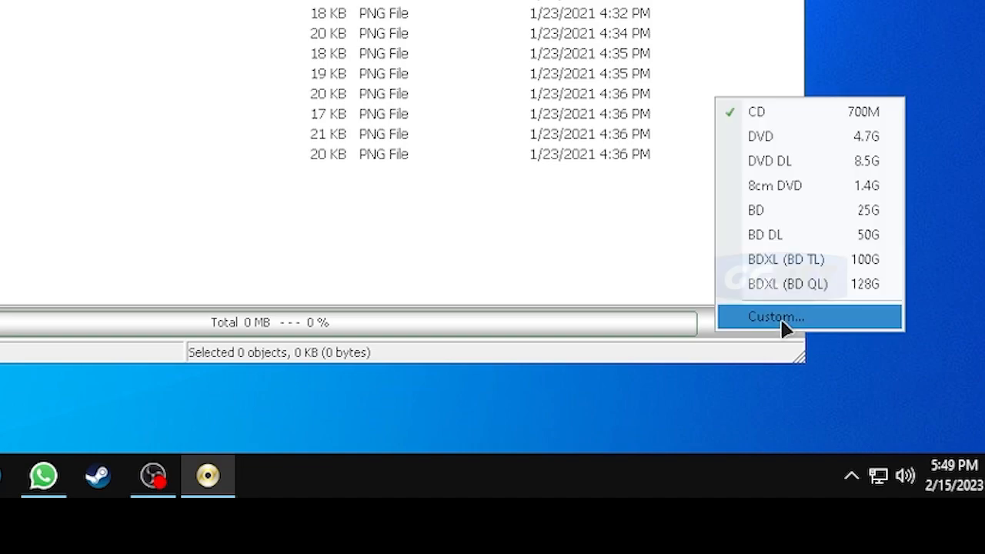
{"action": "left_click", "coordinate": [890, 124]}
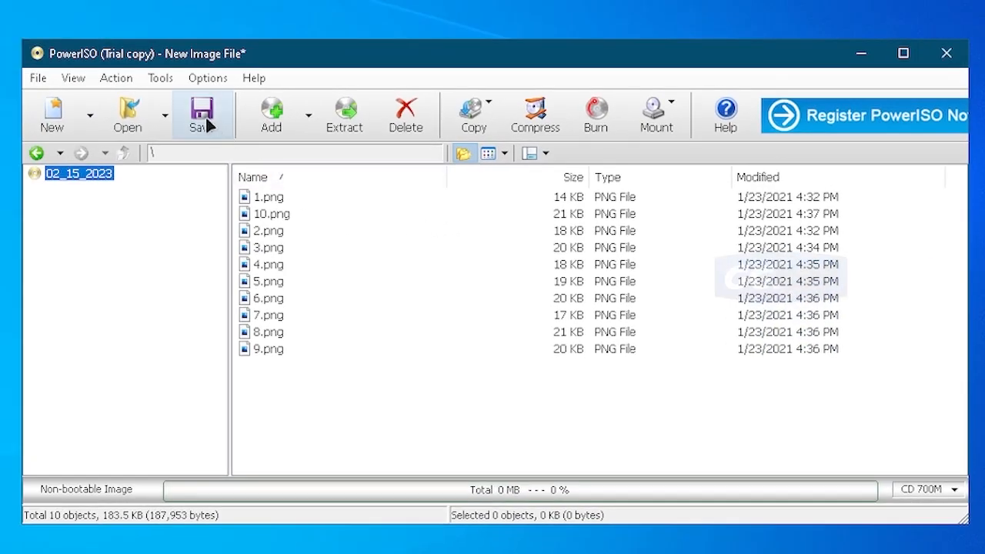
- Save the image to the Downloads folder as Nomer in the Standard ISO Images (*.iso) format
{"action": "left_click", "coordinate": [205, 115]}
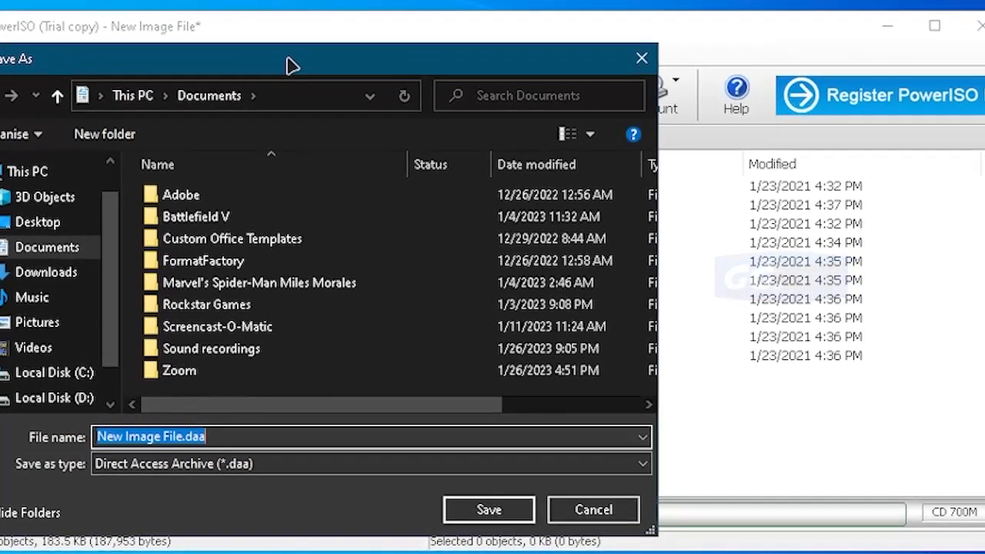
{"action": "left_click_drag", "start_coordinate": [324, 86], "coordinate": [501, 49]}
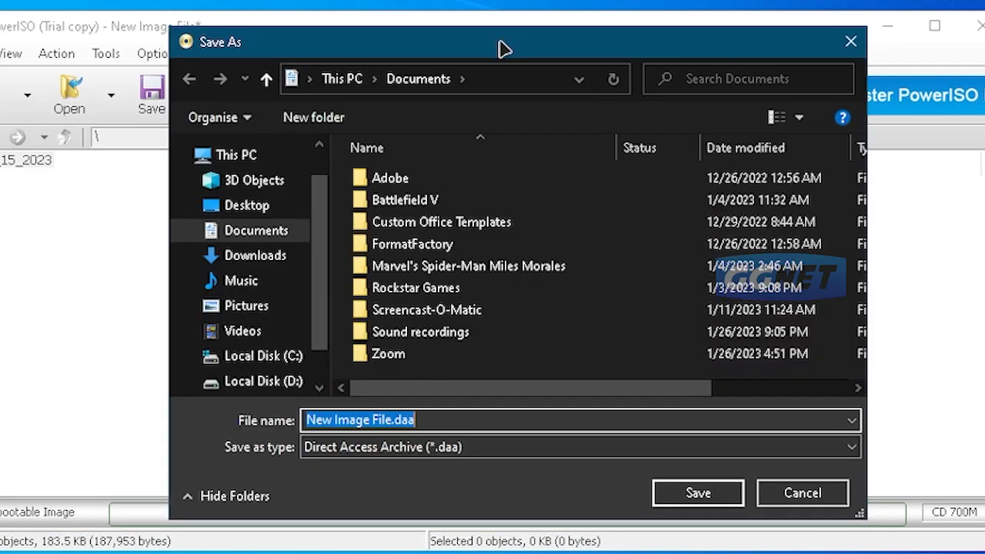
{"action": "left_click", "coordinate": [289, 260]}
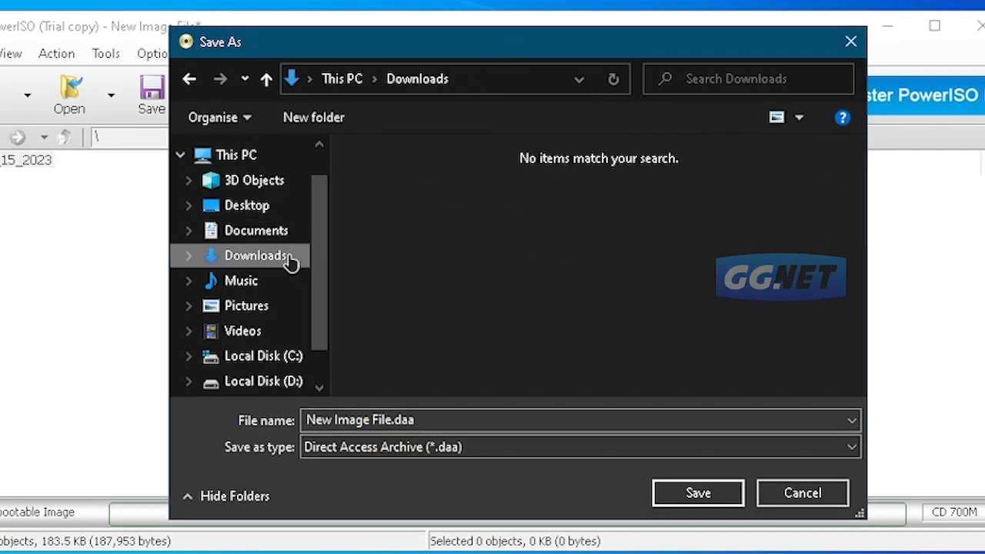
{"action": "left_click", "coordinate": [434, 420]}
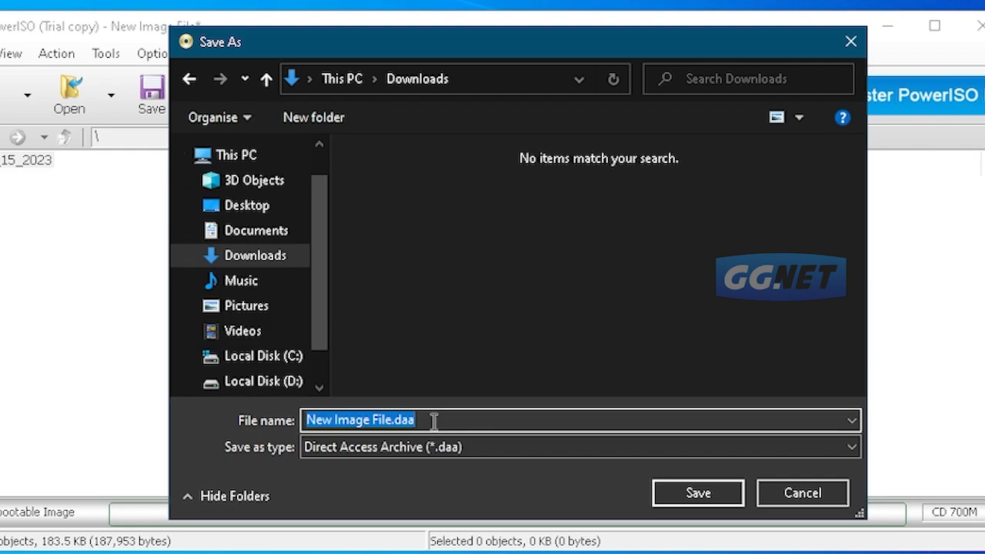
{"action": "type", "text": "Nomer"}
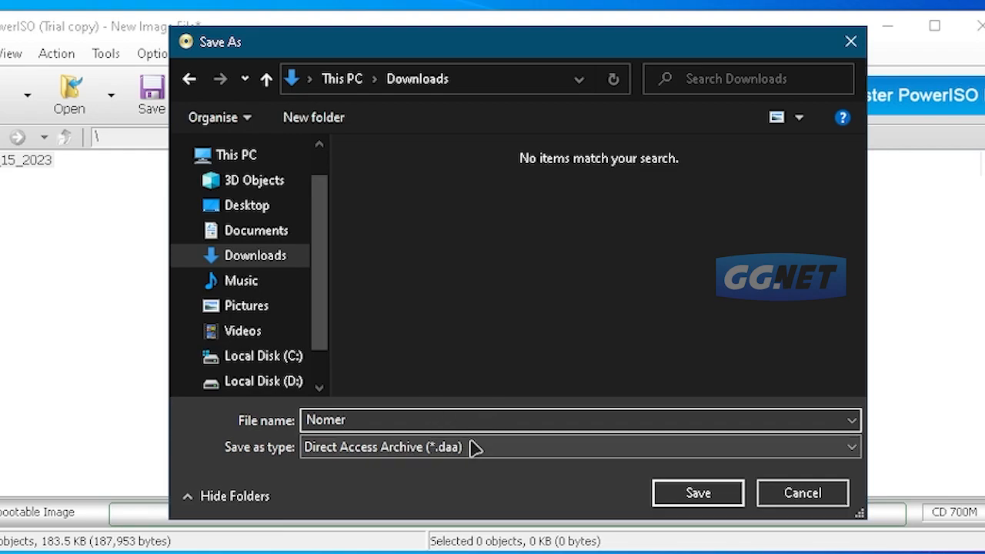
{"action": "left_click", "coordinate": [521, 453]}
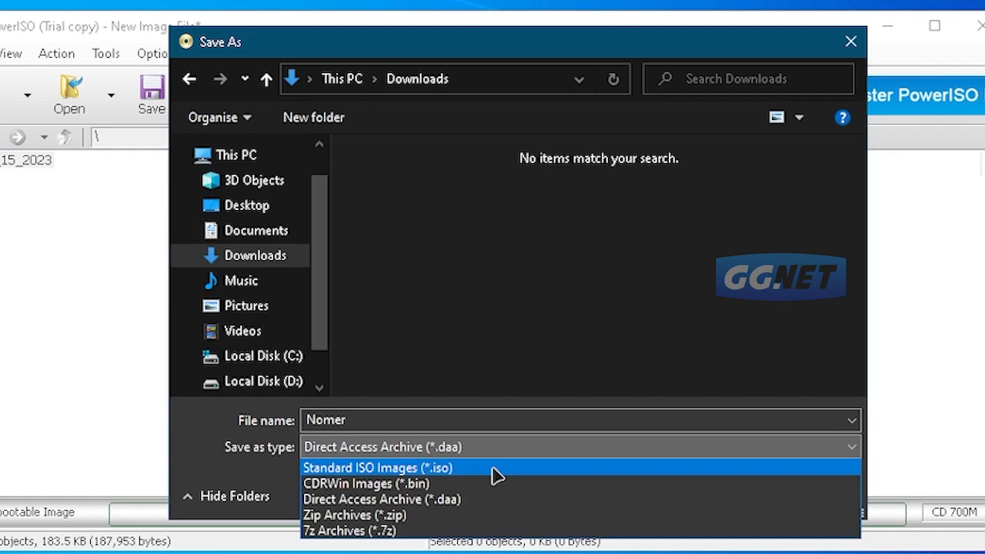
{"action": "left_click", "coordinate": [496, 471]}
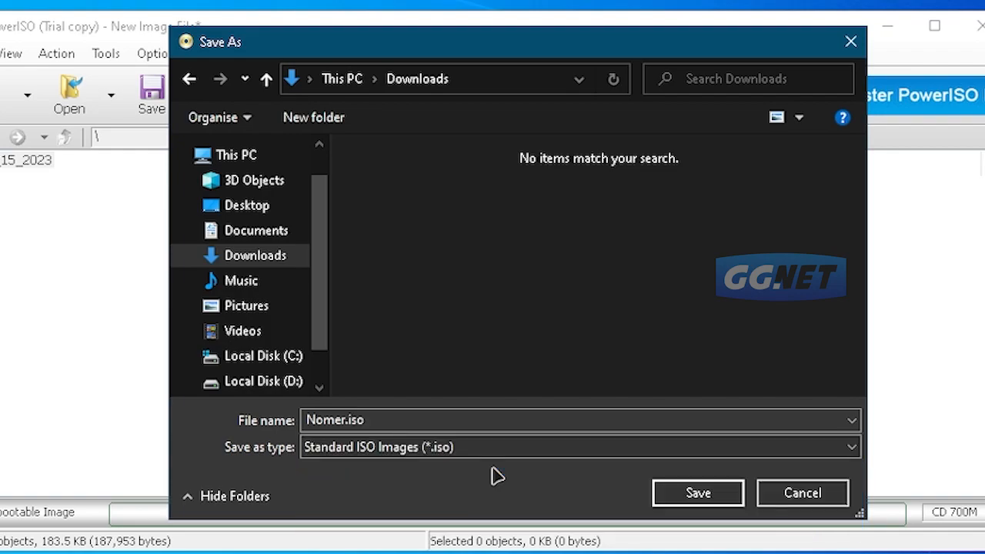
{"action": "left_click", "coordinate": [731, 498]}
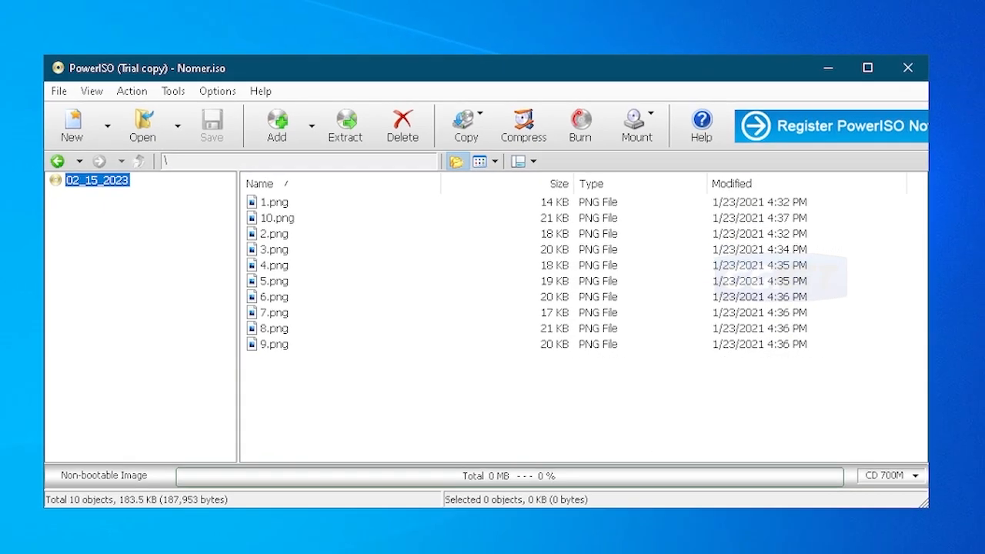
- Switch to File Explorer and check the saved image file in the Downloads folder
{"action": "left_click", "coordinate": [86, 547]}
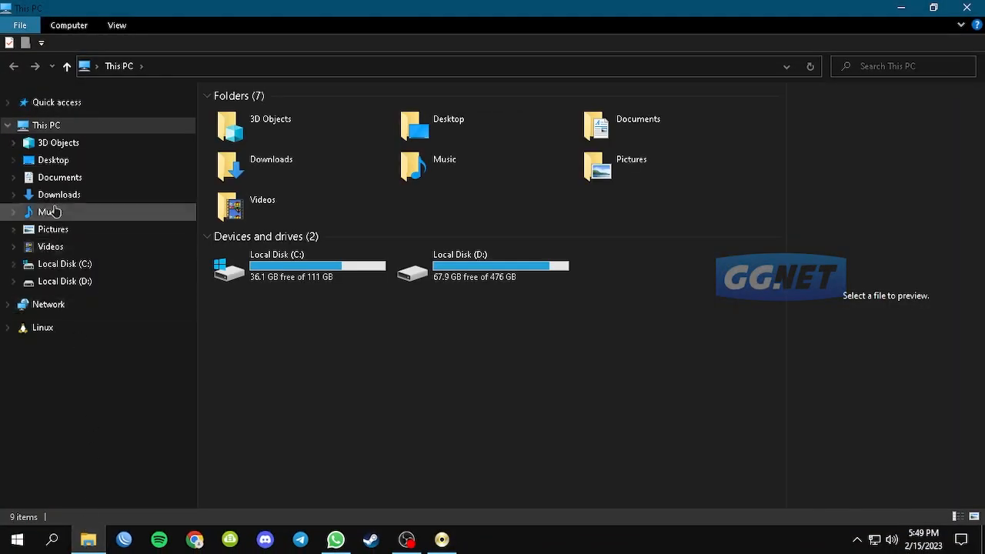
{"action": "left_click", "coordinate": [59, 196]}
{"action": "left_click", "coordinate": [251, 143]}
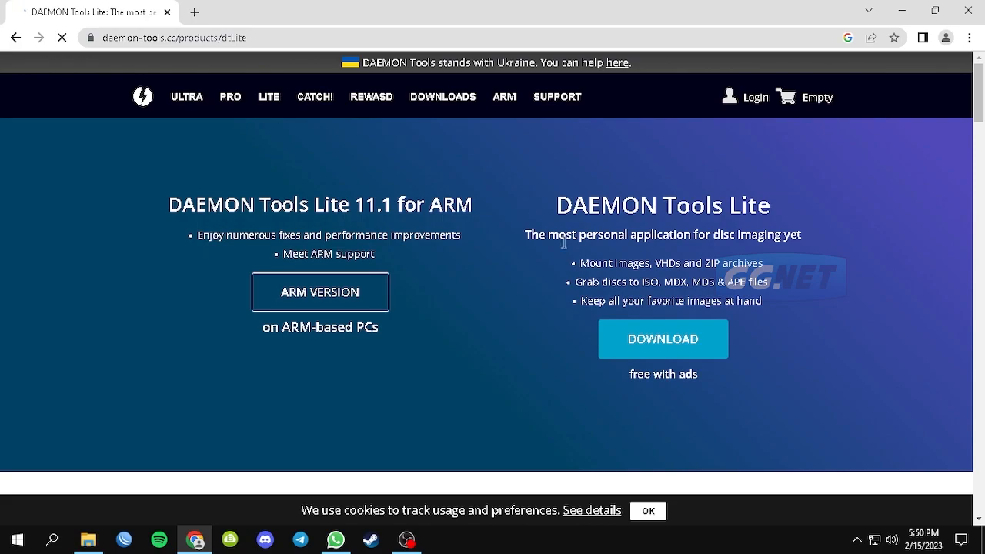
- Download the free, ad-supported DAEMON Tools Lite installer, show the list of downloads and minimise the browser
{"action": "left_click", "coordinate": [690, 346]}
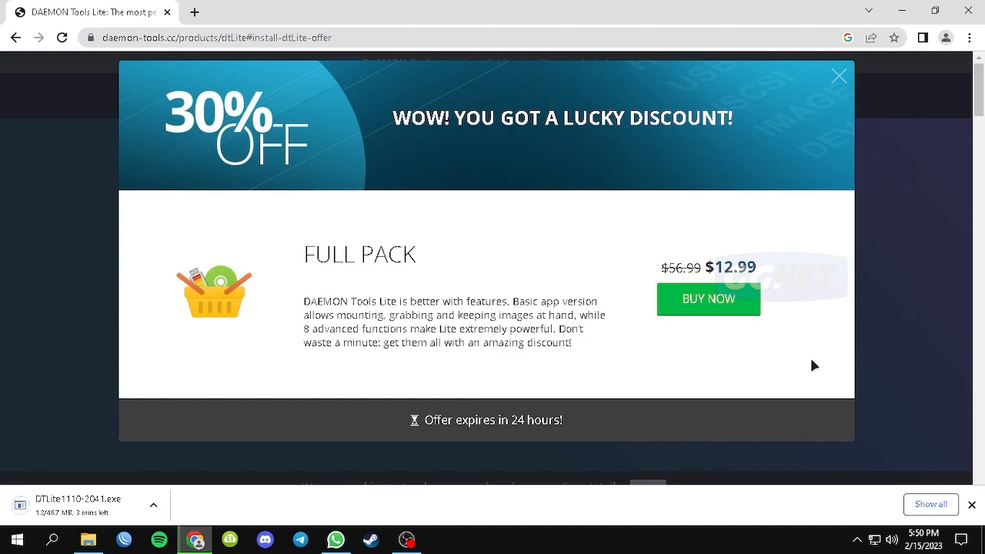
{"action": "left_click", "coordinate": [932, 504]}
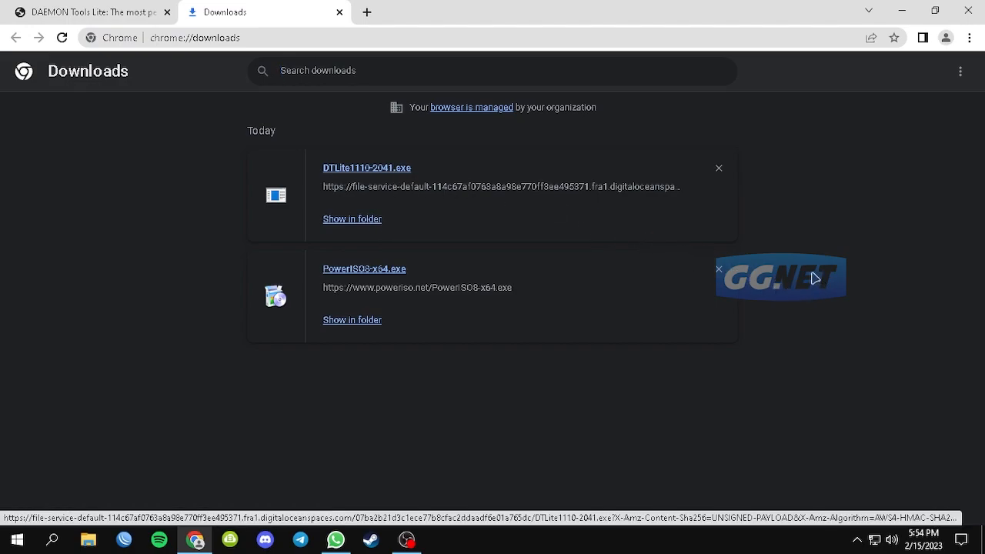
{"action": "left_click", "coordinate": [897, 14]}
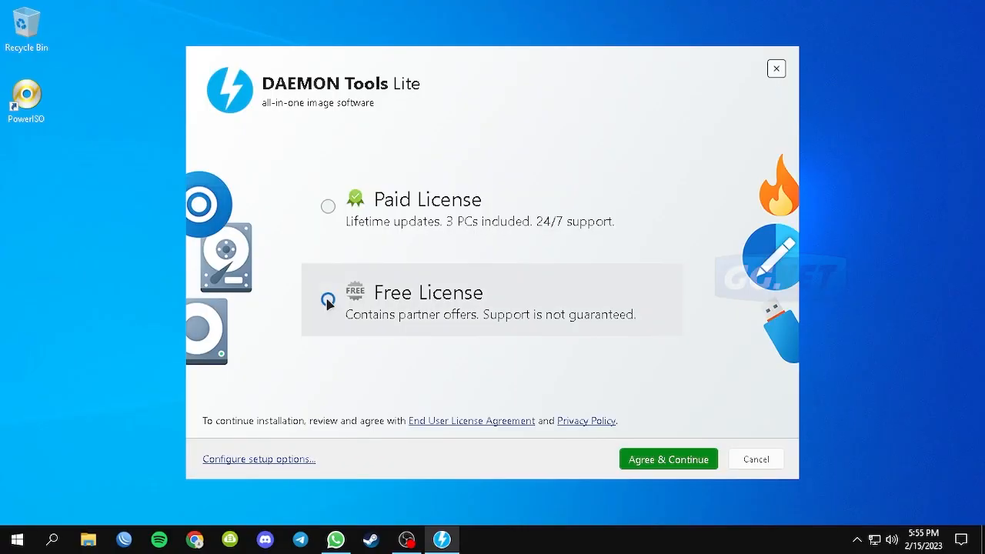
- Install DAEMON Tools Lite with the Free License, declining the RAV Endpoint Protection Elite offer, and run the program
{"action": "left_click", "coordinate": [691, 462]}
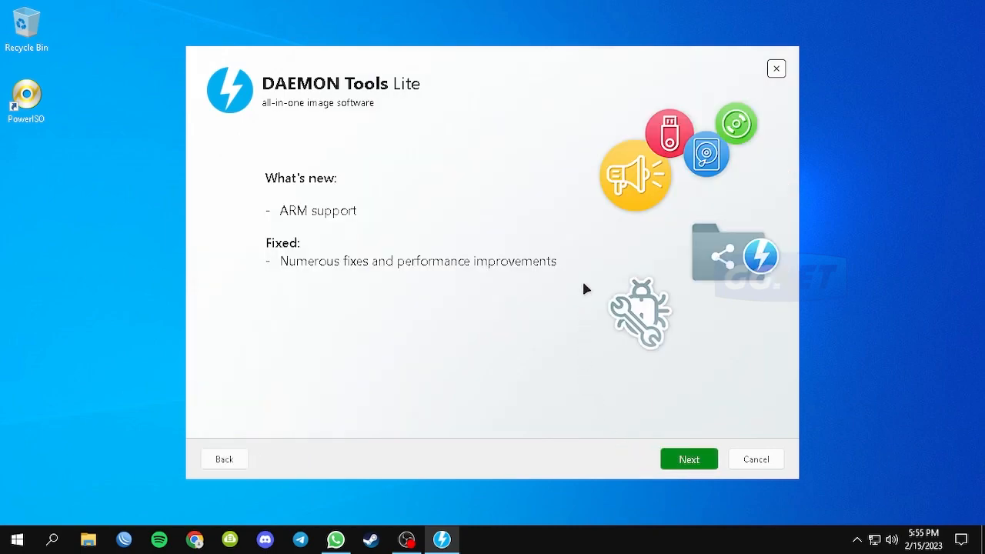
{"action": "left_click", "coordinate": [686, 464]}
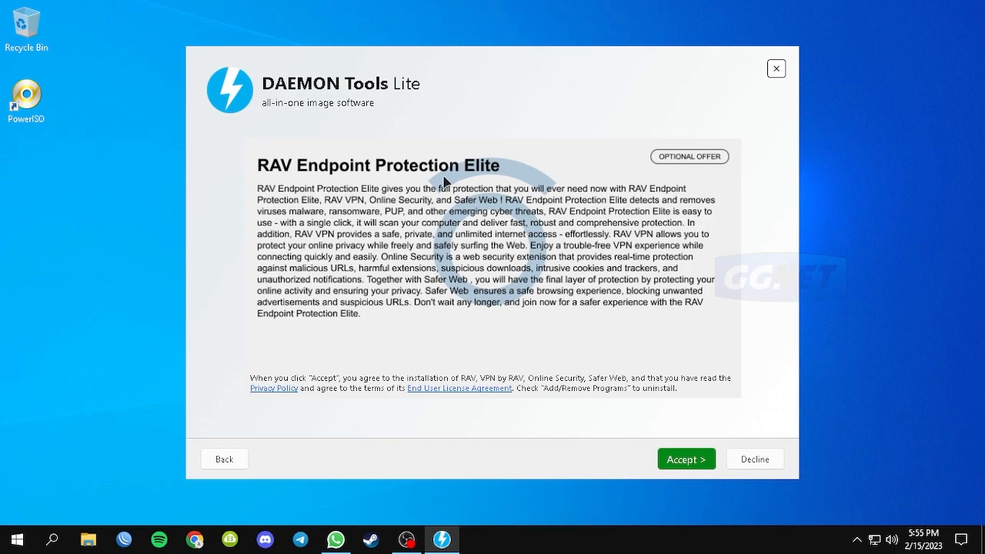
{"action": "left_click", "coordinate": [766, 465]}
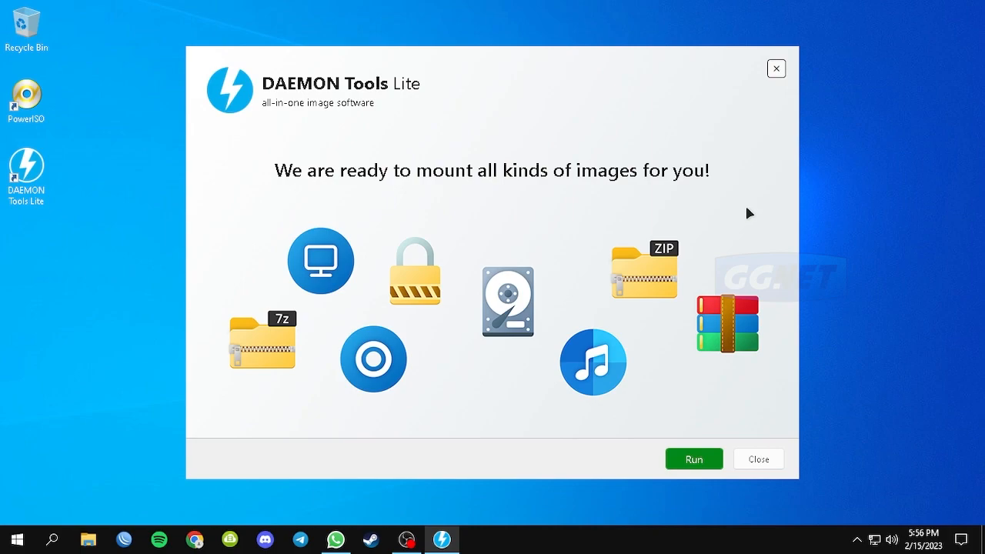
{"action": "left_click", "coordinate": [706, 465]}
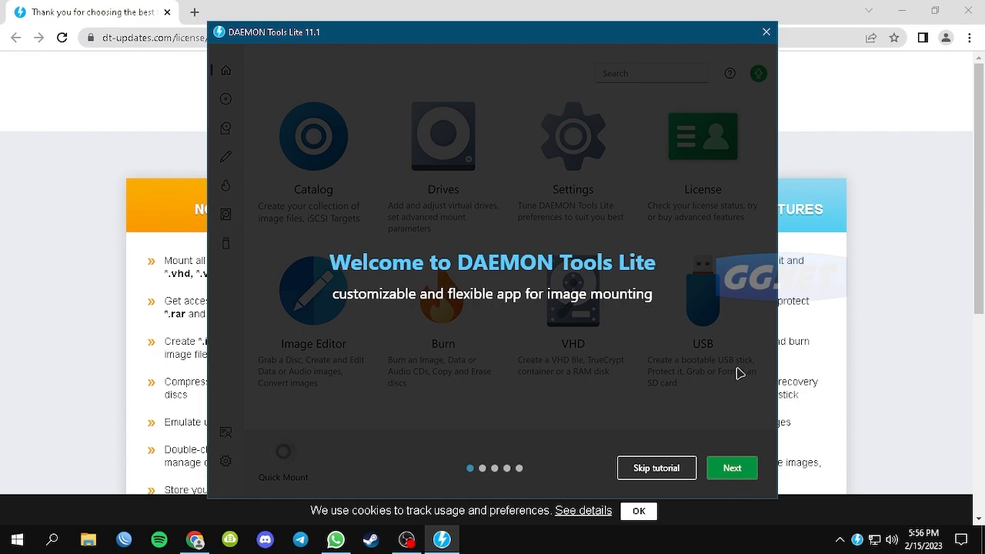
- Close the browser and skip both the DAEMON Tools Lite tutorial and the trial feature offers
{"action": "left_click", "coordinate": [971, 11]}
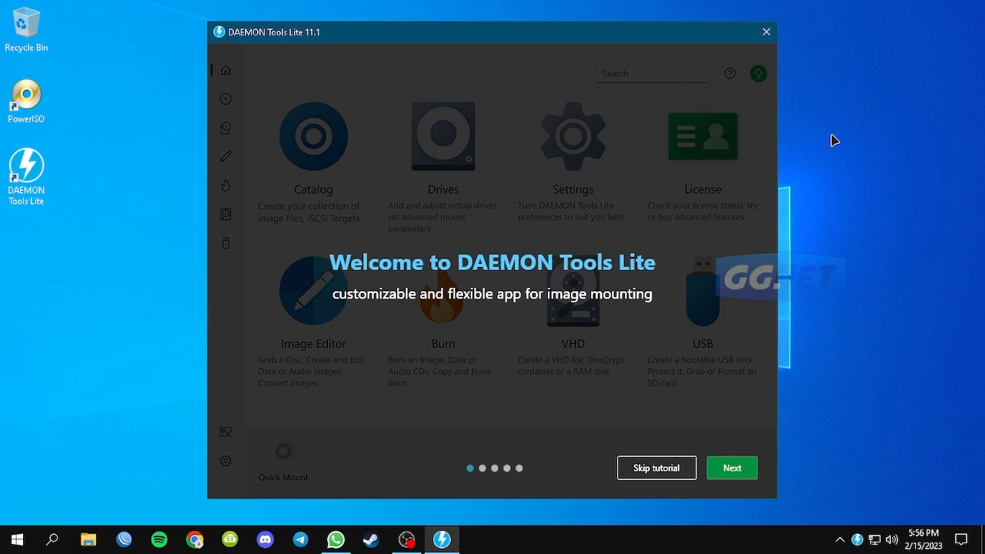
{"action": "left_click", "coordinate": [671, 467]}
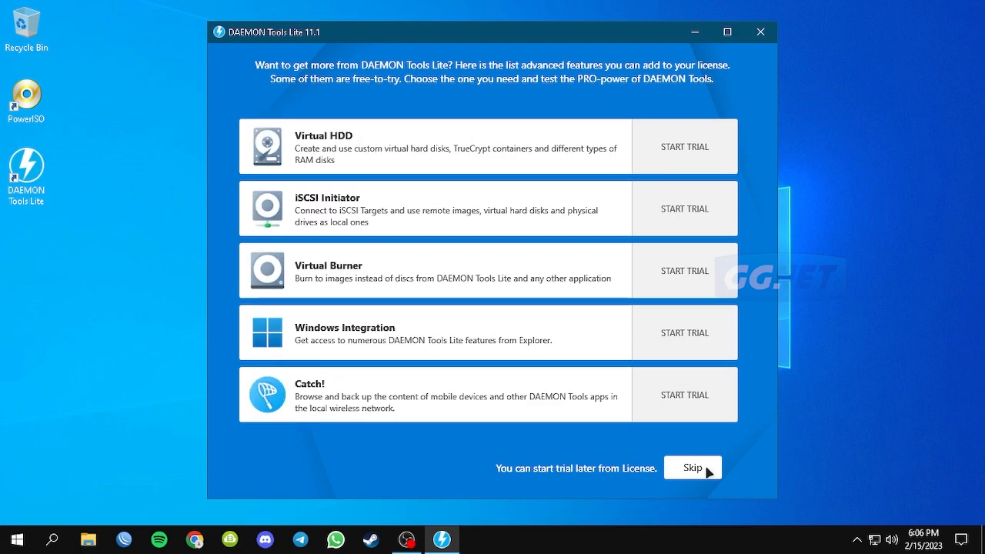
{"action": "left_click", "coordinate": [687, 468]}
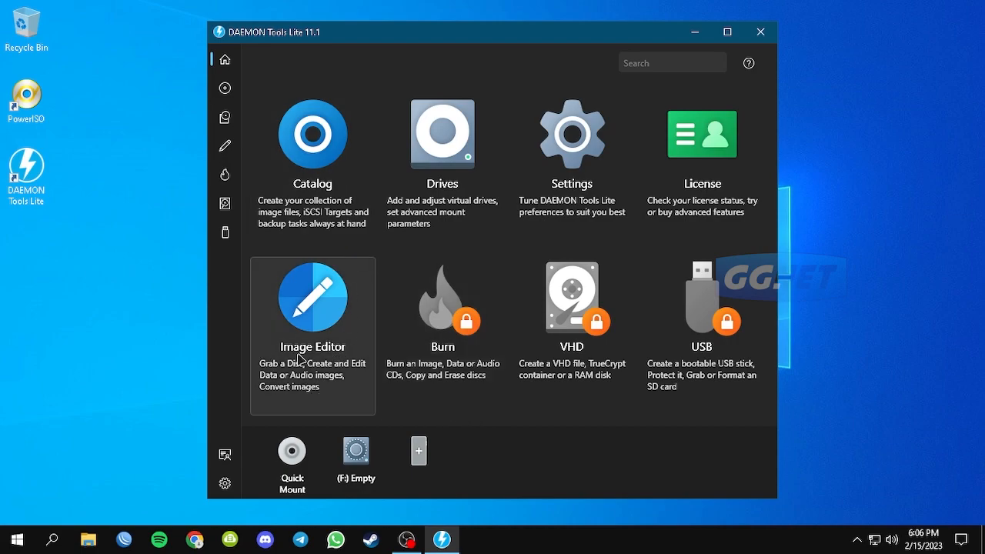
- Start a new data image in the Image Editor and add 1.png through 10.png from the GGNet Number folder
{"action": "left_click", "coordinate": [226, 147]}
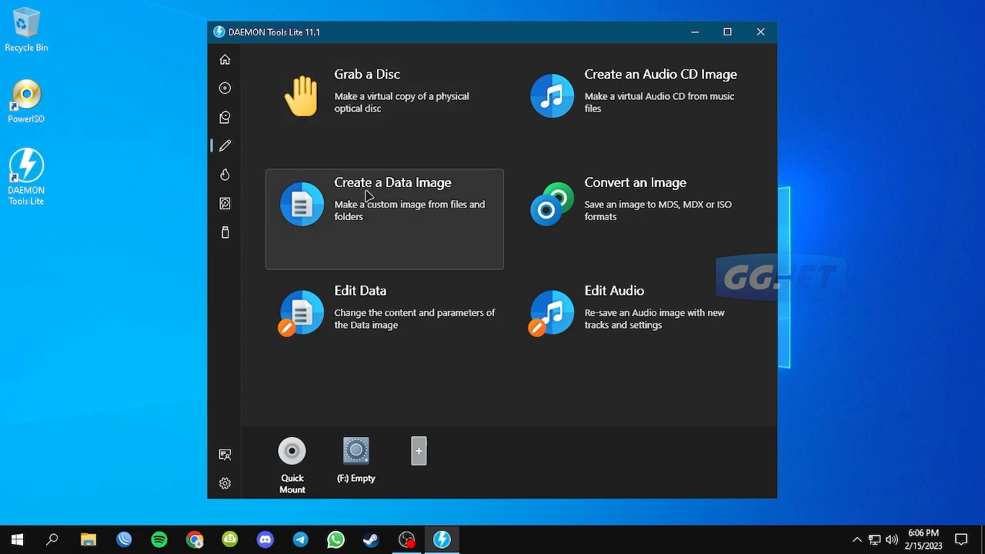
{"action": "left_click", "coordinate": [418, 232]}
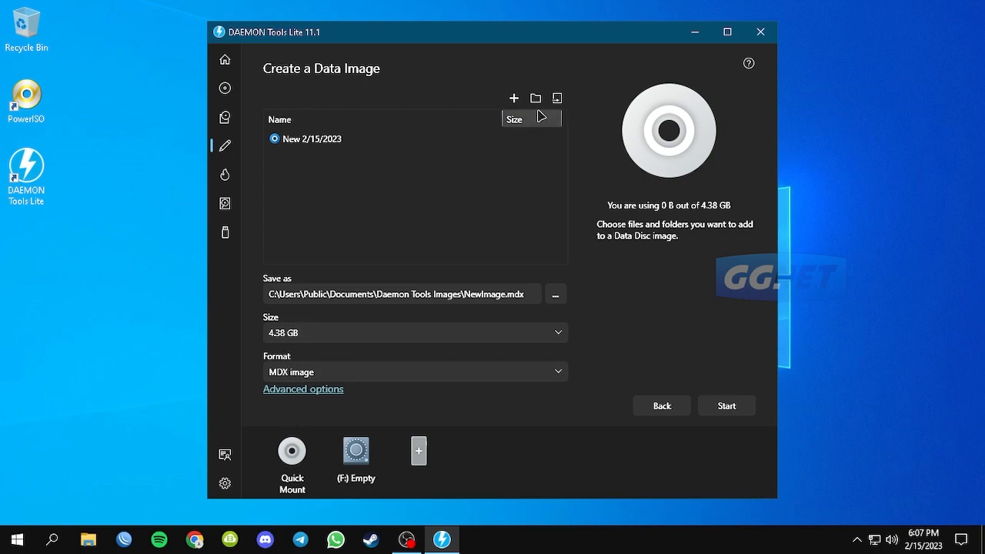
{"action": "left_click", "coordinate": [514, 99]}
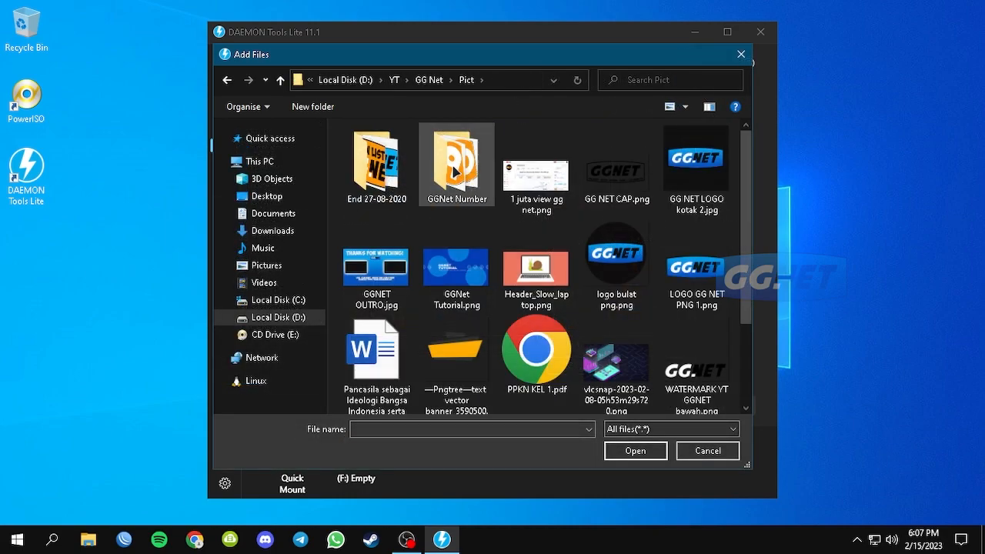
{"action": "double_click", "coordinate": [459, 173]}
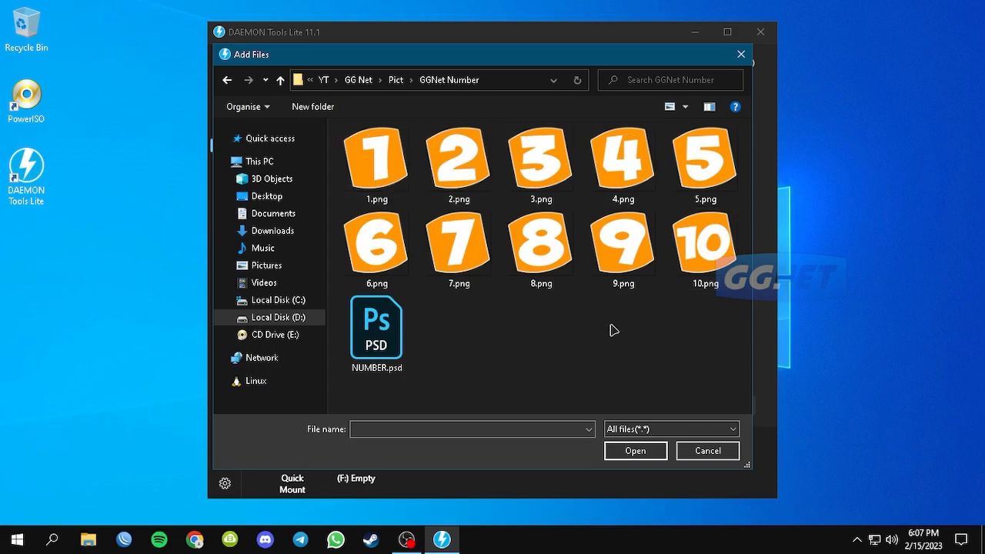
{"action": "left_click", "coordinate": [371, 166]}
{"action": "left_click", "coordinate": [473, 177], "text": "ctrl"}
{"action": "left_click", "coordinate": [548, 171], "text": "ctrl"}
{"action": "left_click", "coordinate": [620, 204], "text": "ctrl"}
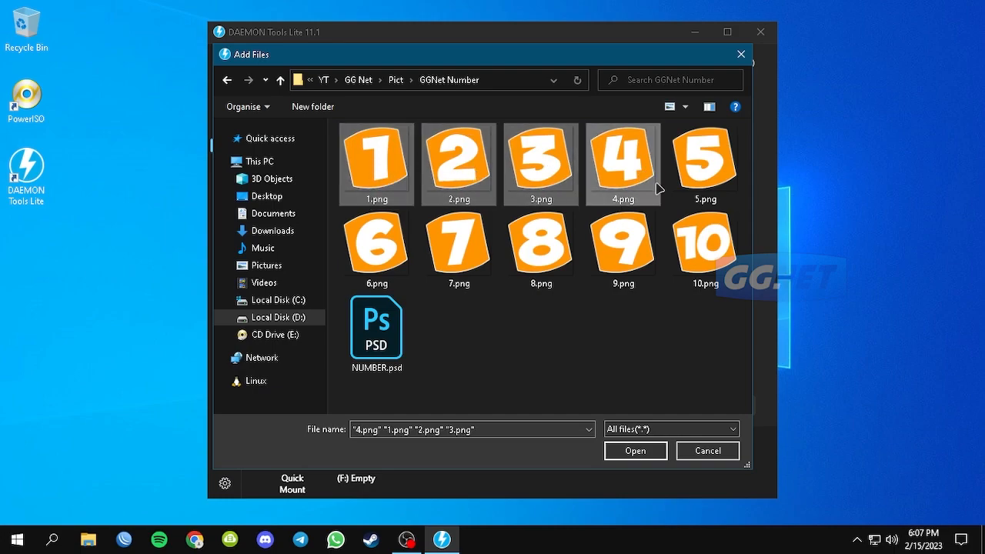
{"action": "left_click", "coordinate": [719, 173], "text": "ctrl"}
{"action": "left_click", "coordinate": [378, 242], "text": "ctrl"}
{"action": "left_click", "coordinate": [452, 270], "text": "ctrl"}
{"action": "left_click", "coordinate": [558, 263], "text": "ctrl"}
{"action": "left_click", "coordinate": [631, 260], "text": "ctrl"}
{"action": "left_click", "coordinate": [710, 237], "text": "ctrl"}
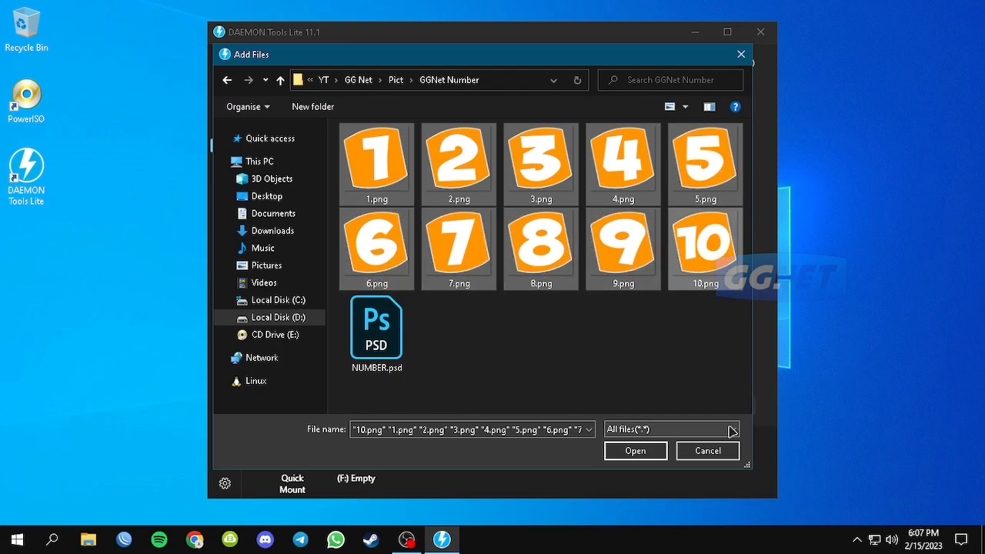
{"action": "left_click", "coordinate": [636, 451]}
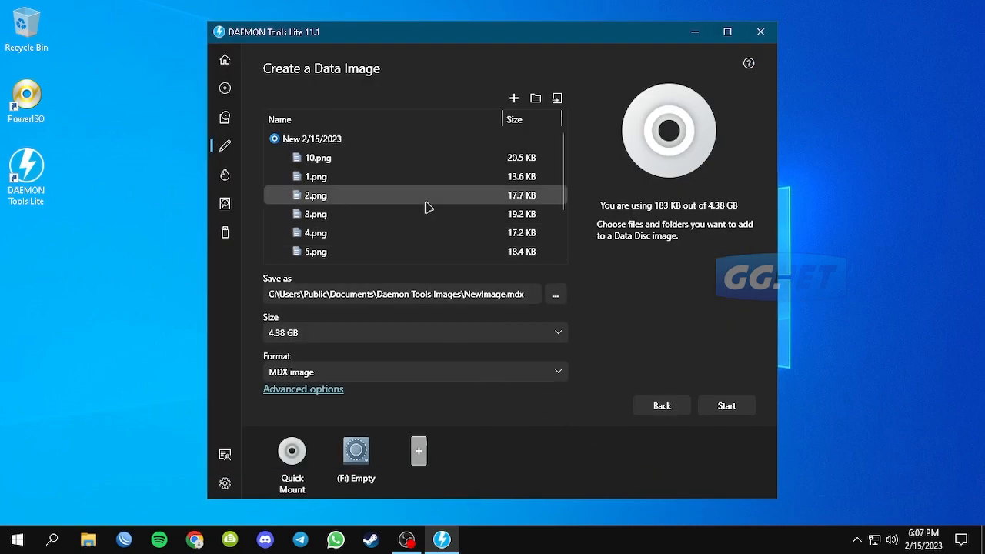
- Look through the added files and set the data image format to Standard ISO
{"action": "scroll", "coordinate": [564, 196], "scroll_direction": "down", "scroll_amount": 3}
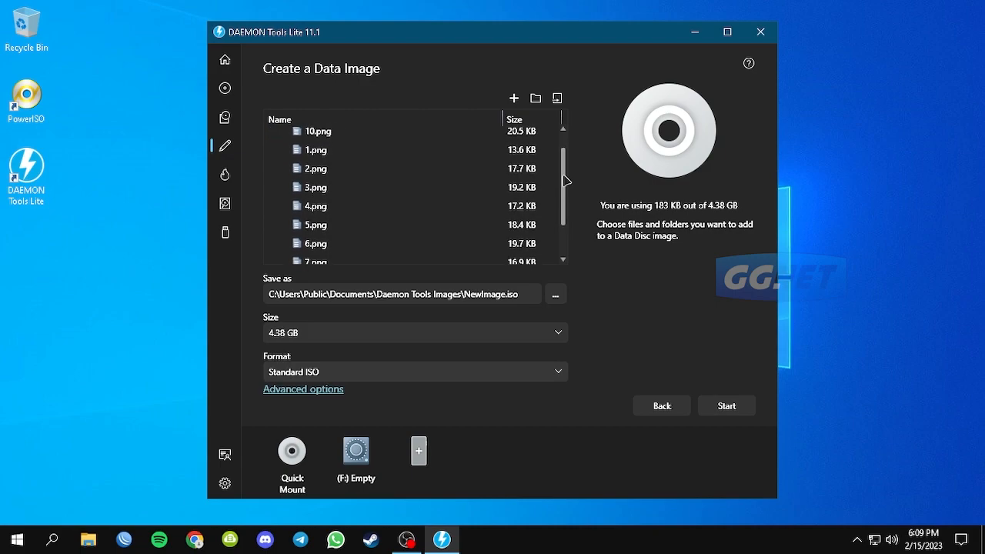
{"action": "left_click_drag", "start_coordinate": [565, 209], "coordinate": [562, 159]}
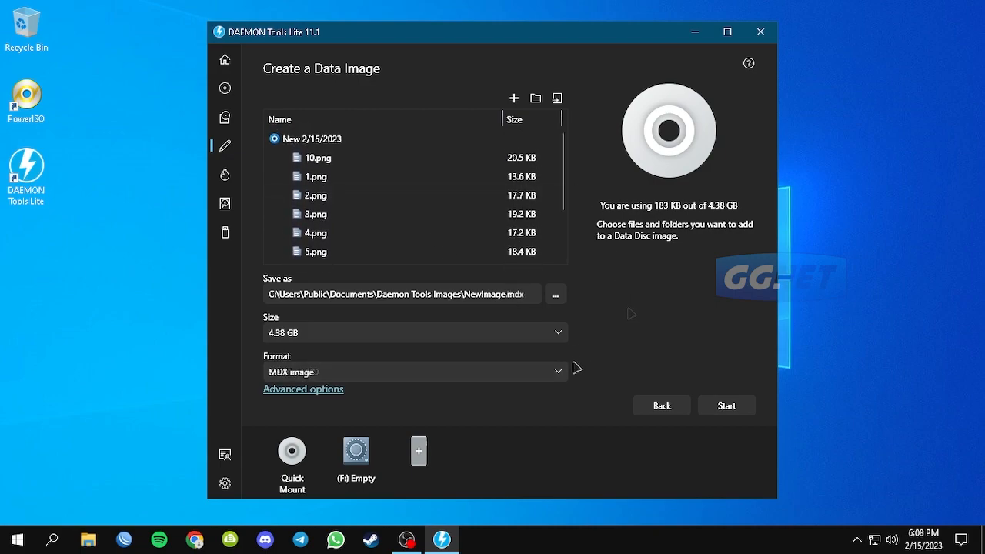
{"action": "left_click", "coordinate": [558, 380]}
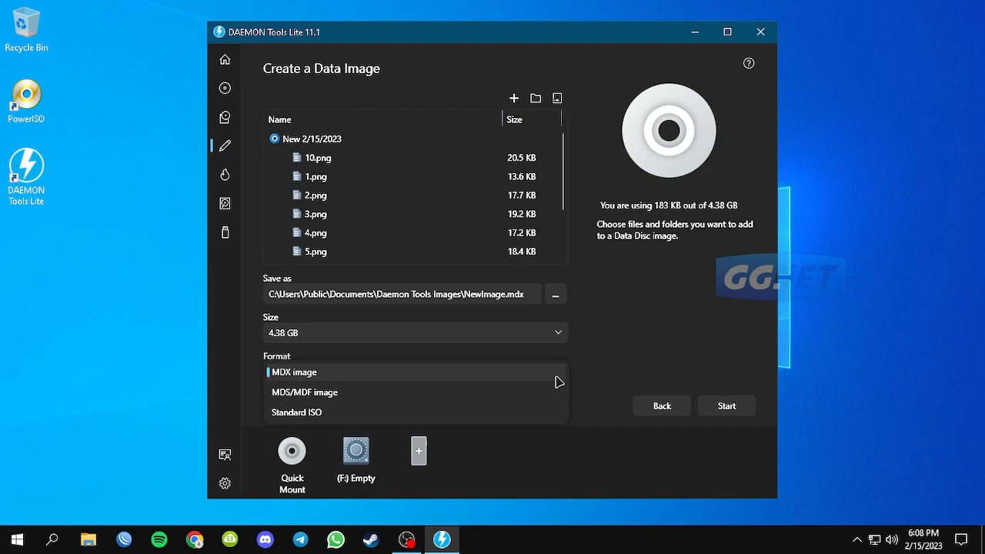
{"action": "left_click", "coordinate": [345, 415]}
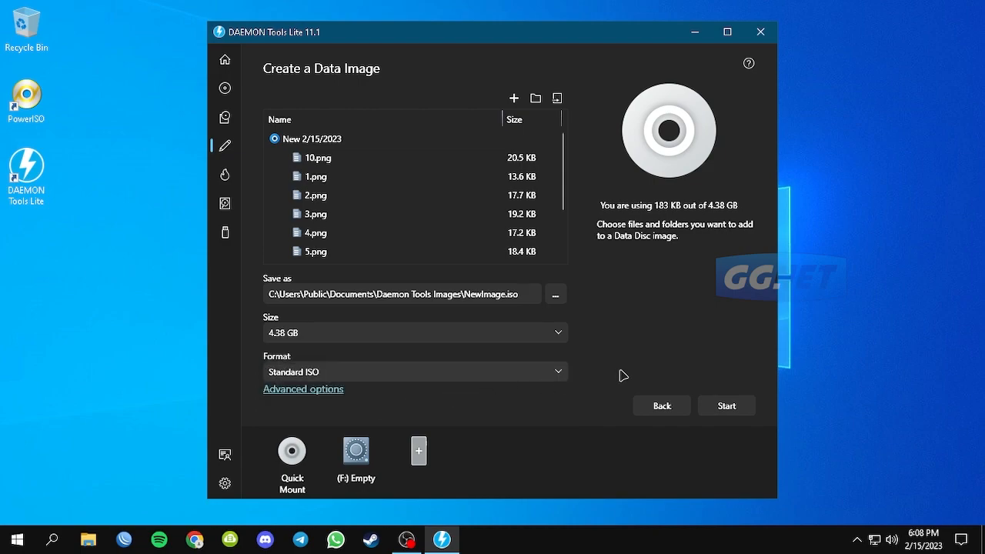
- Set the data image to save in the Downloads folder under the name Nomer, as a Standard ISO image
{"action": "left_click", "coordinate": [555, 300]}
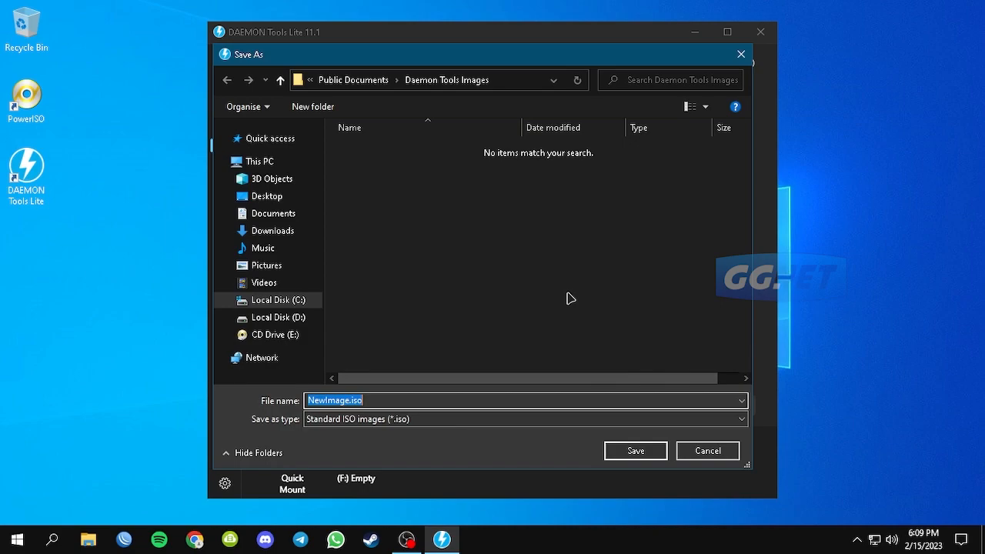
{"action": "left_click", "coordinate": [300, 236]}
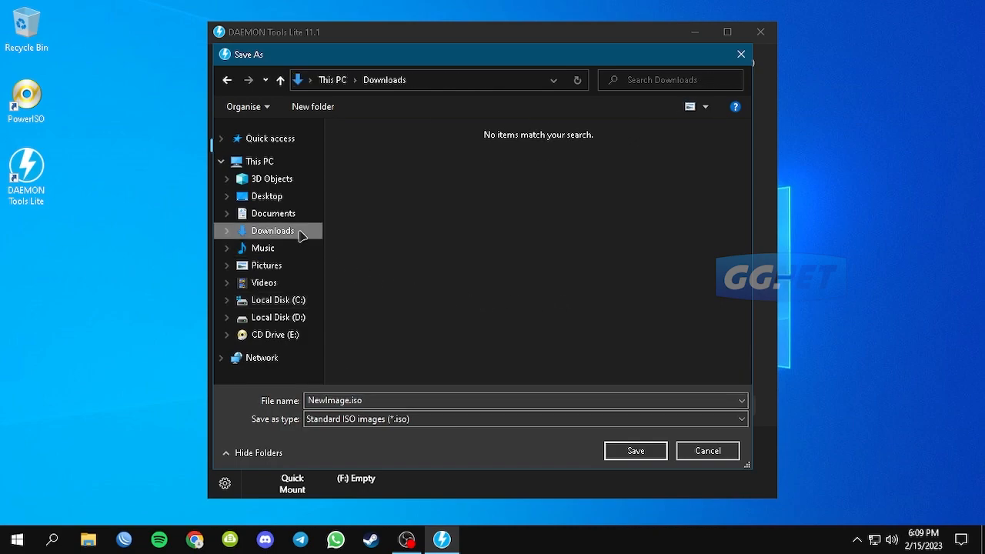
{"action": "left_click", "coordinate": [417, 401]}
{"action": "key", "text": "ctrl+a"}
{"action": "key", "text": "BackSpace"}
{"action": "type", "text": "Nomer"}
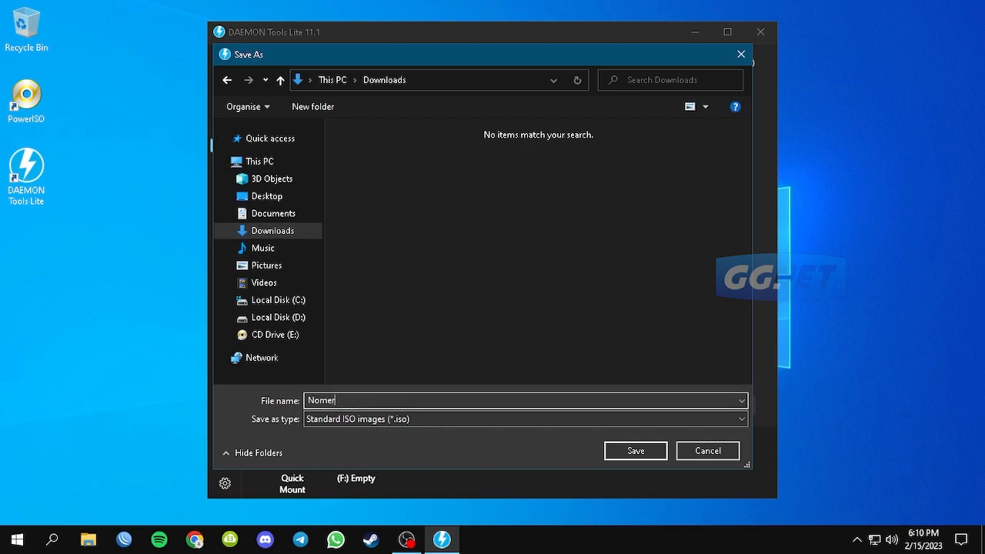
{"action": "left_click", "coordinate": [454, 418]}
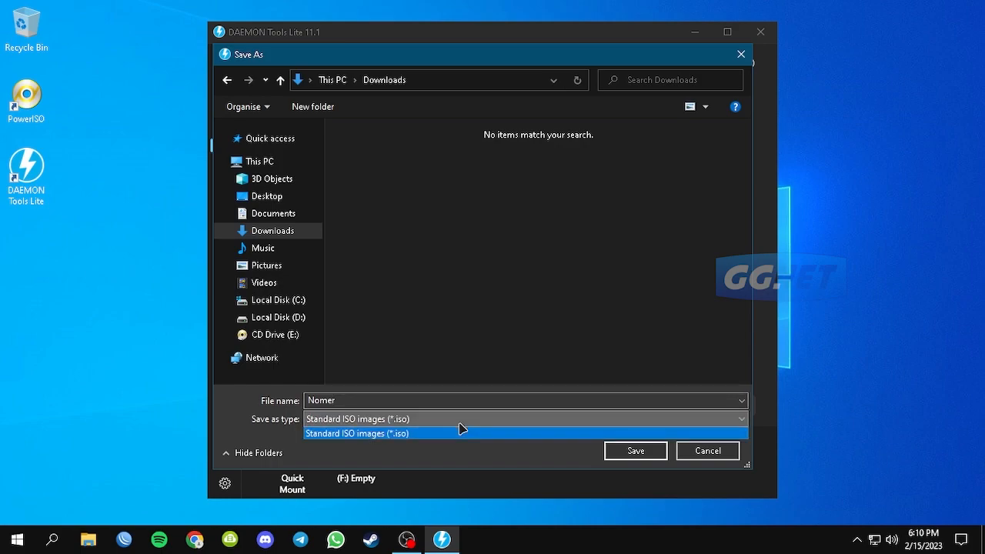
{"action": "left_click", "coordinate": [391, 434]}
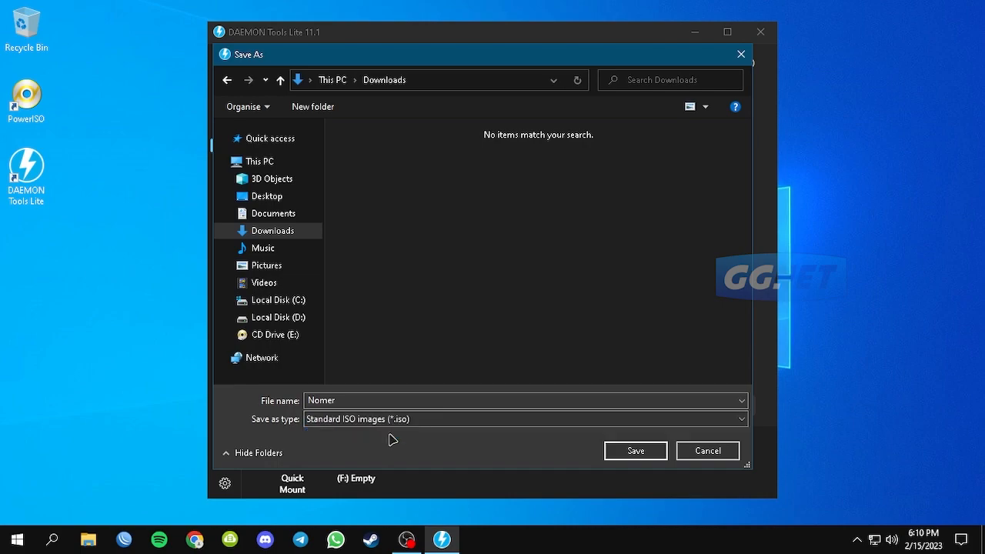
{"action": "left_click", "coordinate": [635, 451]}
{"action": "left_click", "coordinate": [636, 451]}
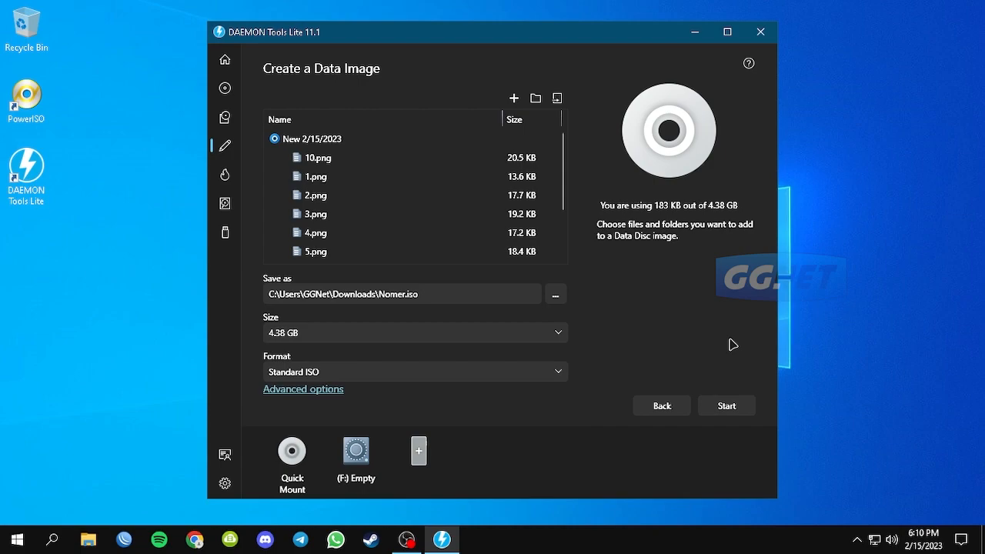
- Keep the image size at 4.38 GB, then create the data image and dismiss the progress page
{"action": "left_click", "coordinate": [563, 332]}
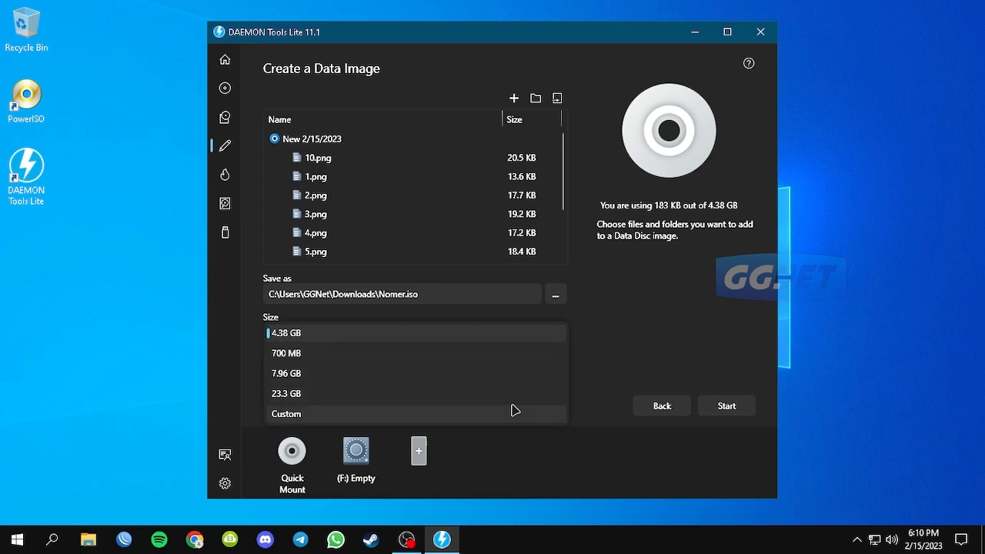
{"action": "left_click", "coordinate": [686, 334]}
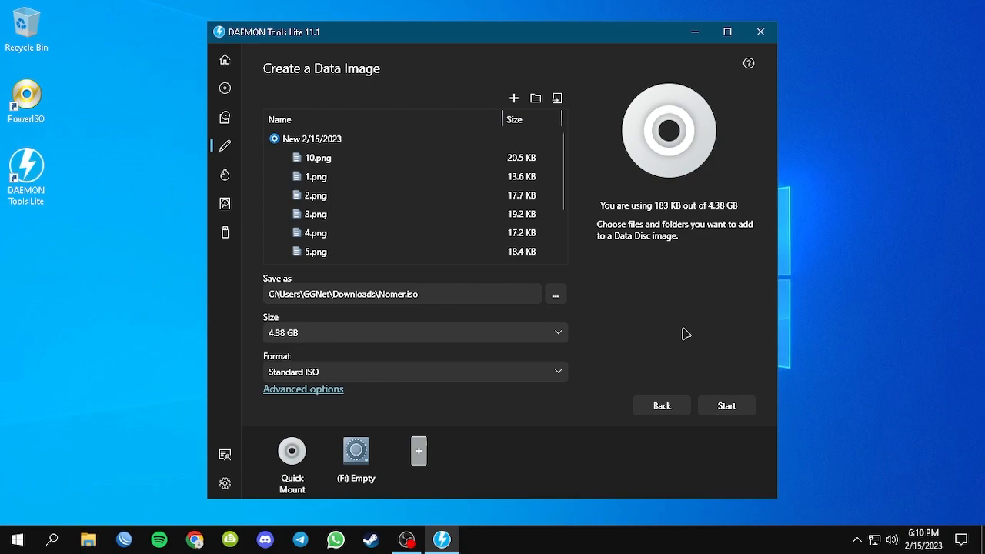
{"action": "left_click", "coordinate": [558, 332]}
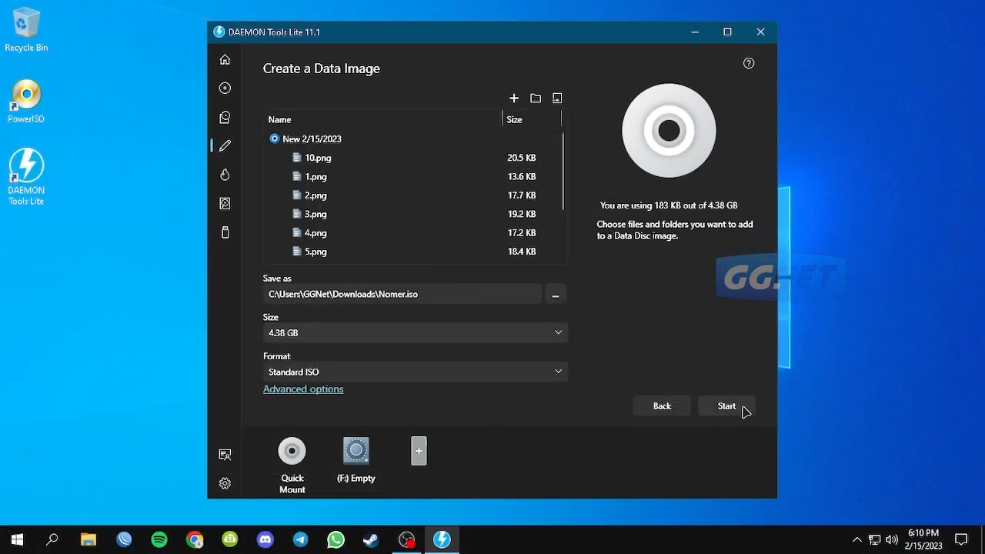
{"action": "left_click", "coordinate": [727, 407]}
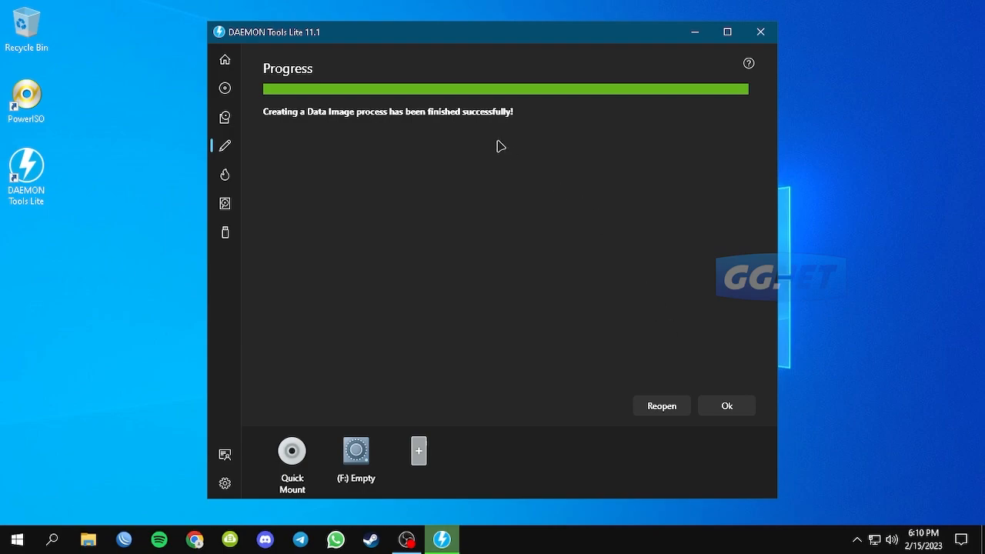
{"action": "left_click", "coordinate": [730, 406]}
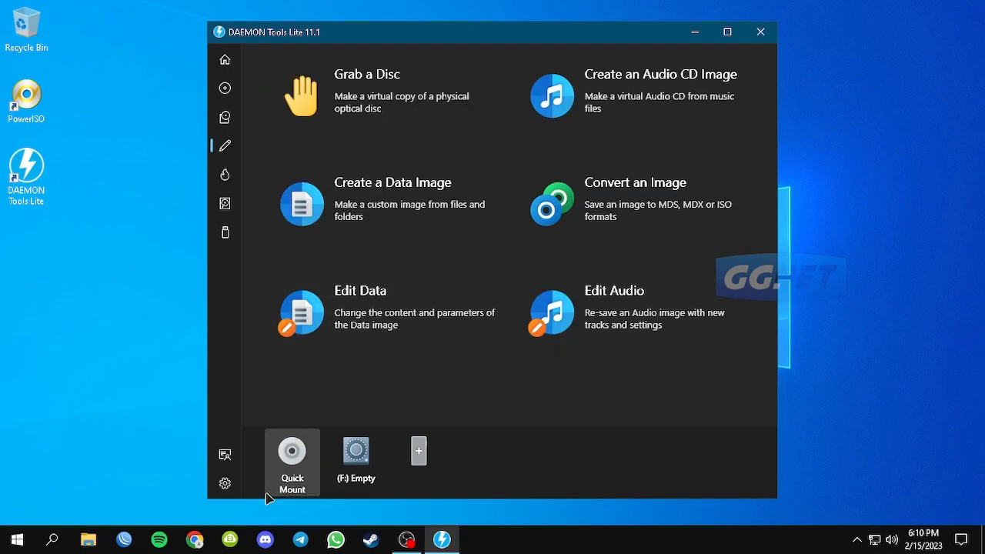
- Switch to File Explorer, find Nomer.iso in the Downloads folder and mount it as a virtual drive
{"action": "left_click", "coordinate": [89, 548]}
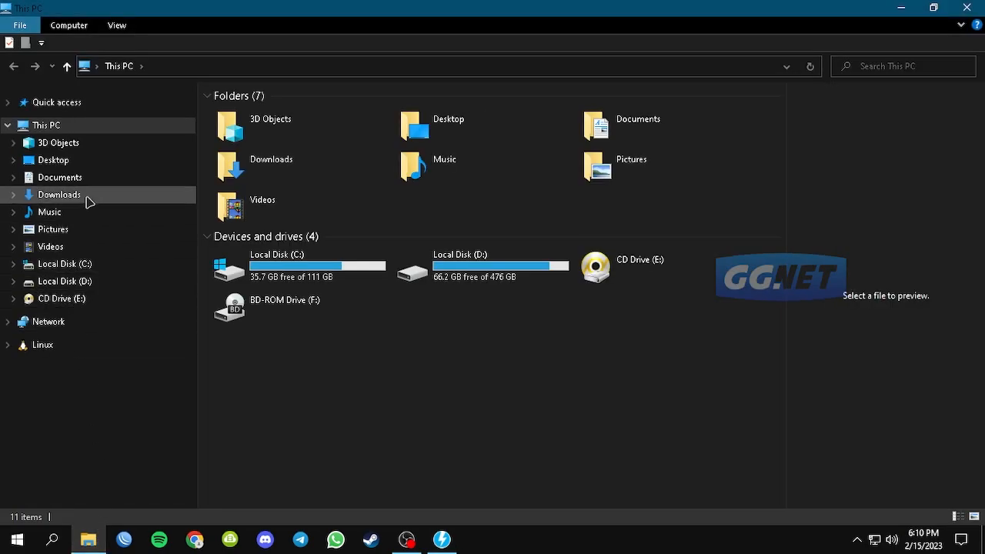
{"action": "left_click", "coordinate": [87, 198]}
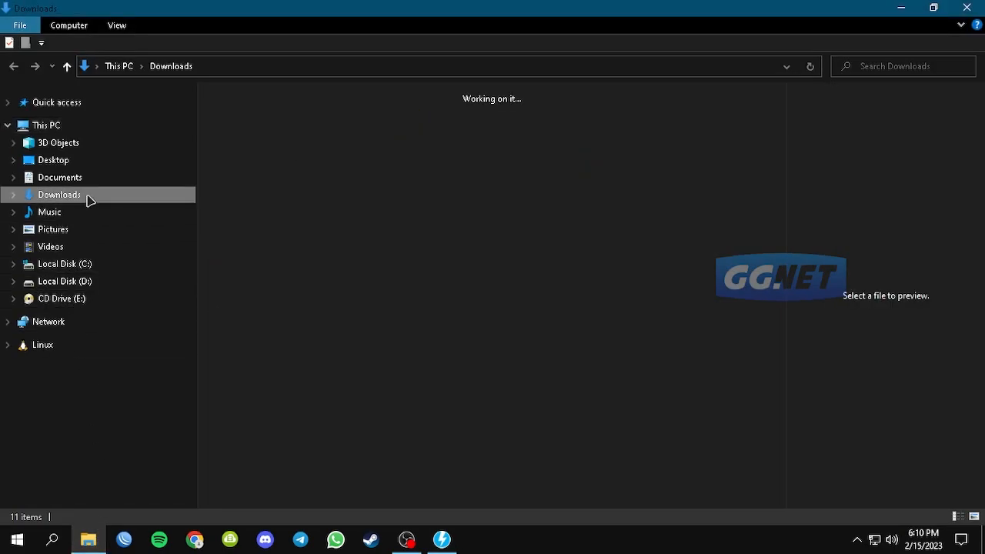
{"action": "left_click", "coordinate": [236, 125]}
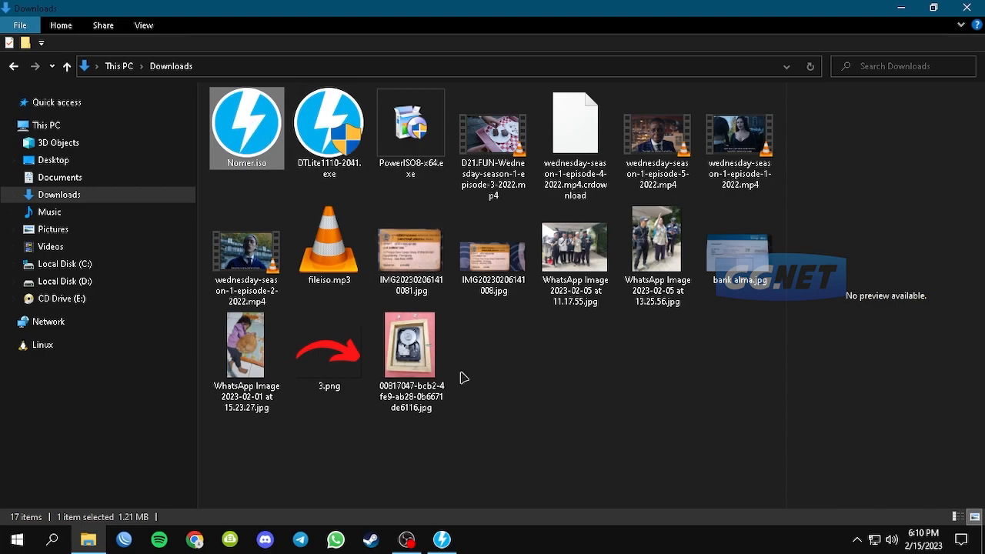
{"action": "left_click", "coordinate": [446, 534]}
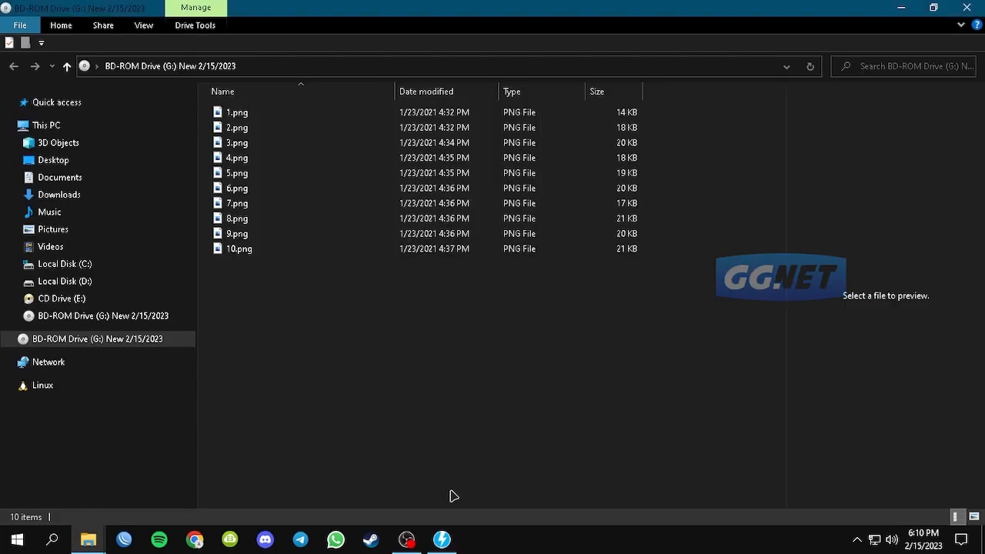
- Examine the PNG files on the mounted BD-ROM drive G: and its entry among the drives in This PC
{"action": "left_click_drag", "start_coordinate": [359, 341], "coordinate": [237, 117]}
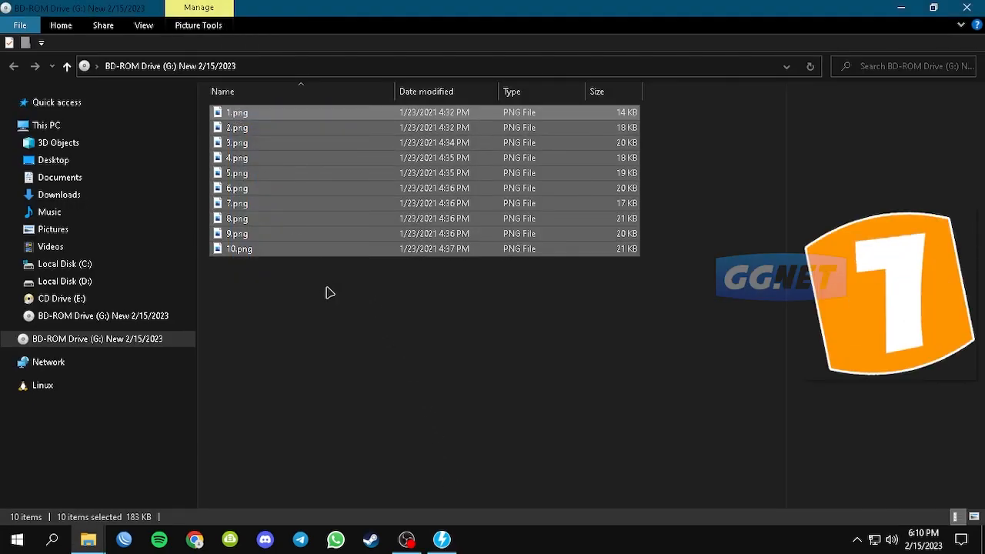
{"action": "left_click", "coordinate": [347, 328]}
{"action": "left_click", "coordinate": [77, 123]}
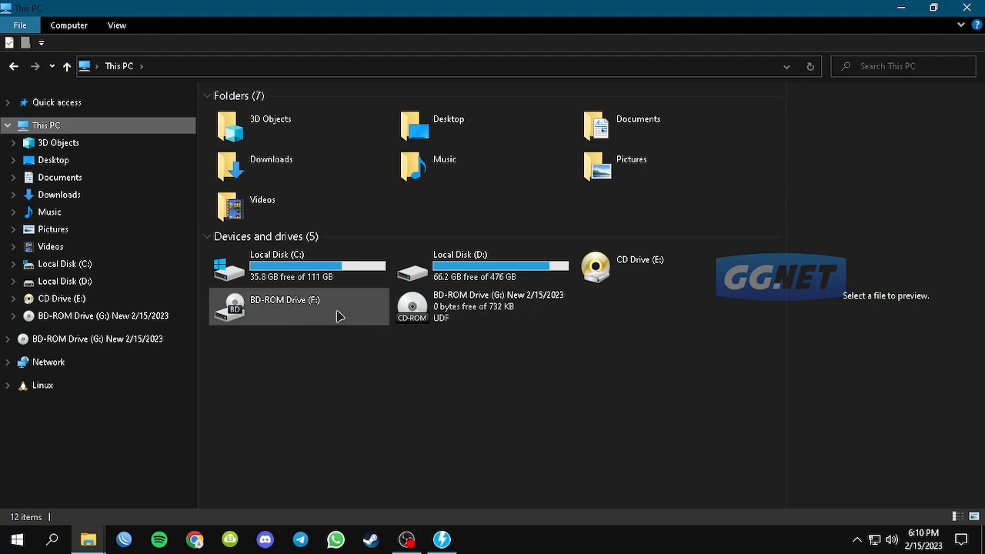
{"action": "left_click", "coordinate": [500, 311]}
{"action": "double_click", "coordinate": [500, 312]}
{"action": "left_click_drag", "start_coordinate": [352, 313], "coordinate": [177, 97]}
{"action": "left_click", "coordinate": [16, 67]}
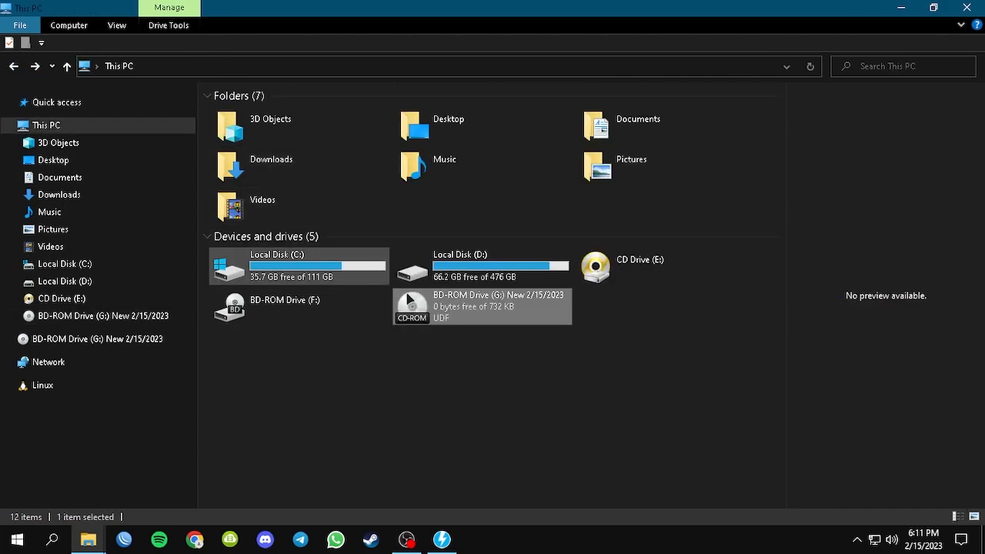
{"action": "left_click", "coordinate": [571, 380]}
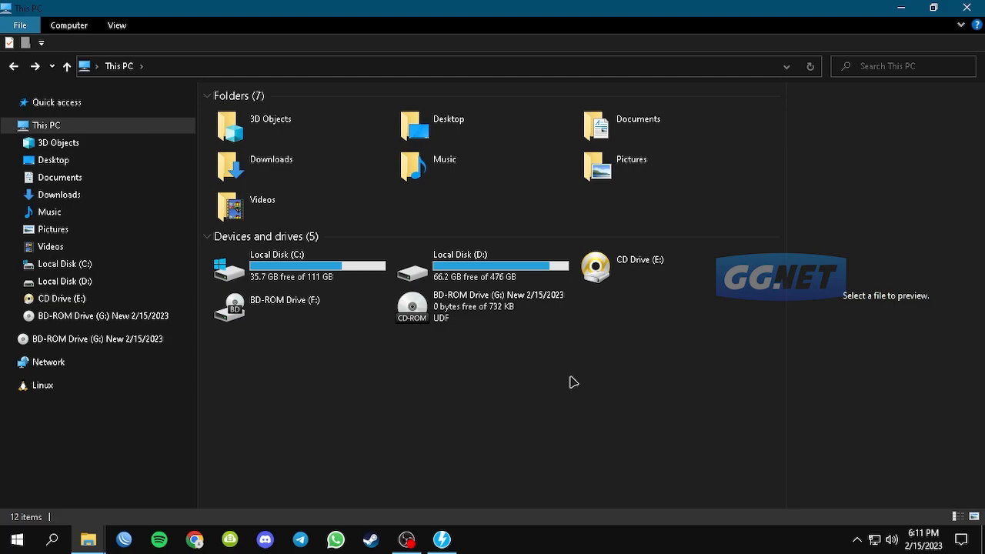